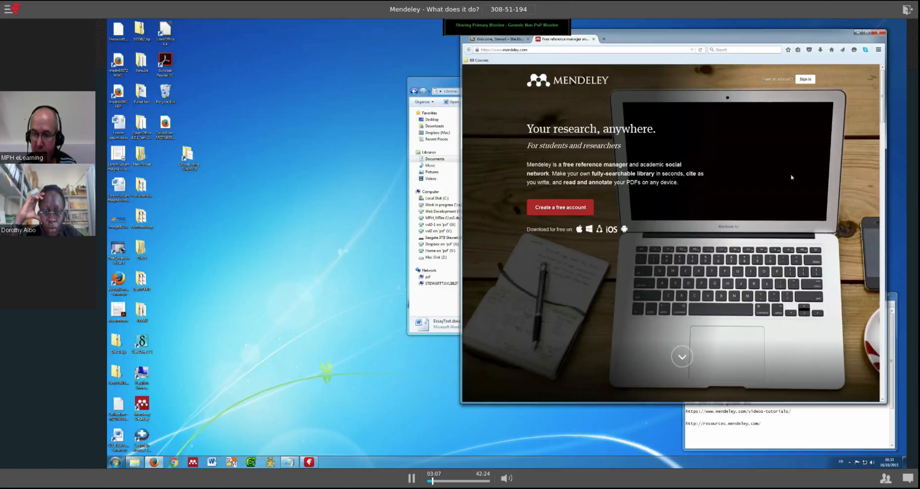
Sign in to the Mendeley website with the saved account credentials
click(804, 79)
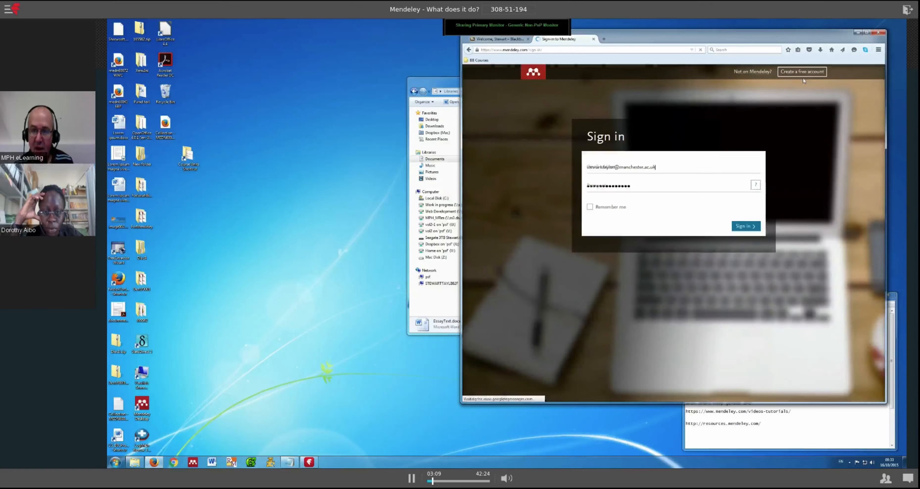
click(742, 229)
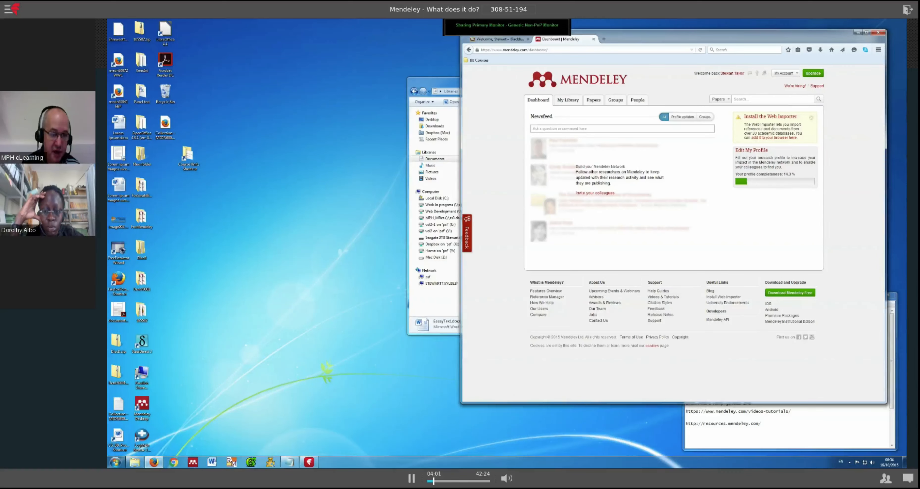
Open Mendeley Desktop and place its window beside the browser so the web dashboard stays in view
click(193, 462)
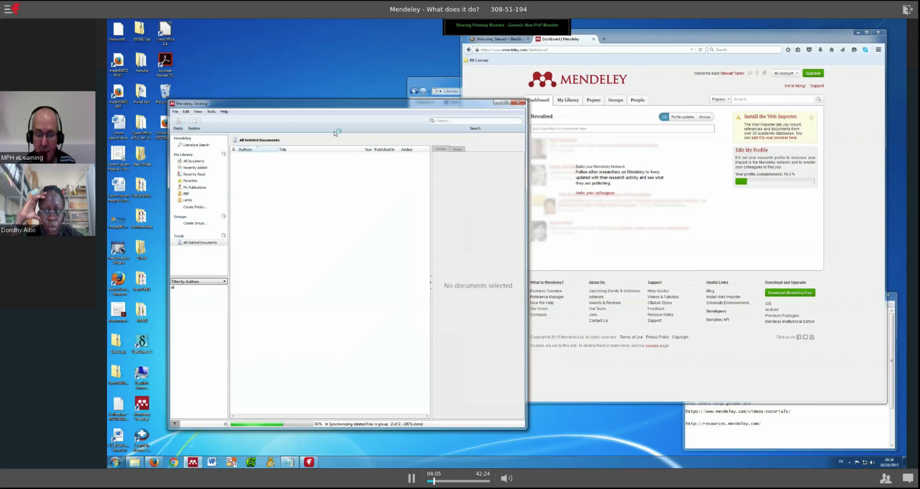
drag(327, 106, 431, 96)
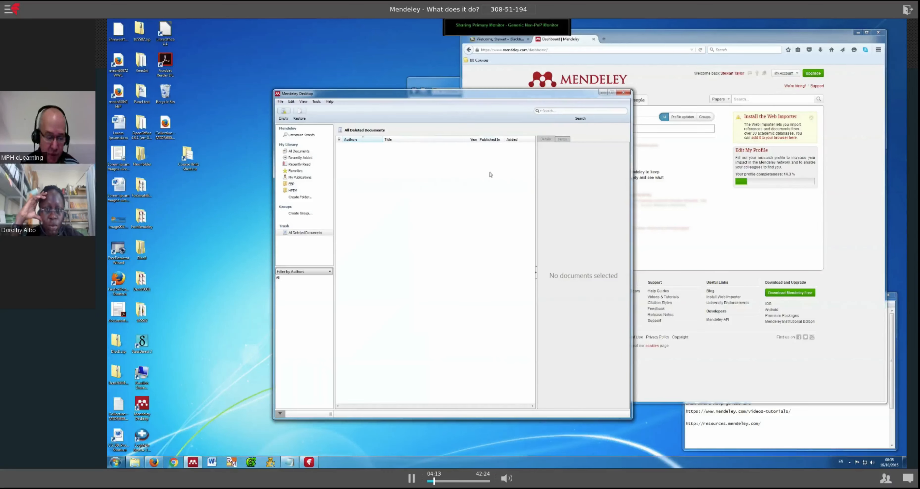
drag(471, 96, 348, 110)
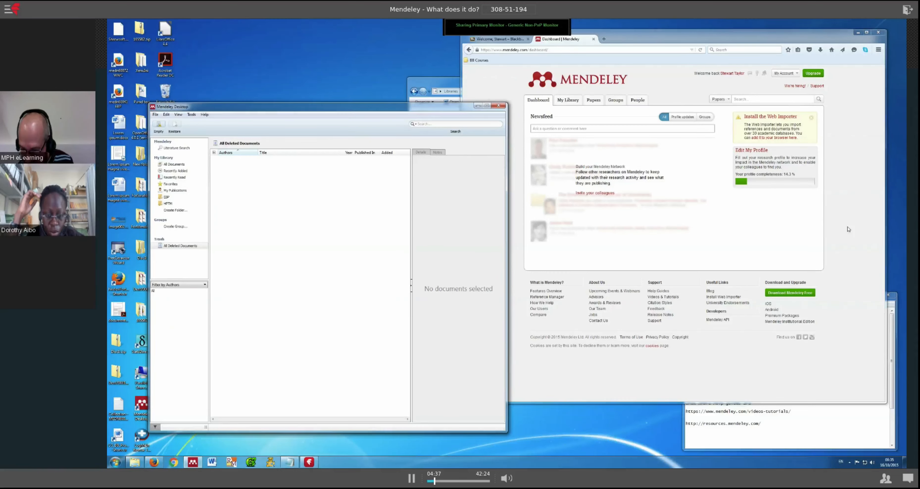
Look over the Blackboard home page, the Mendeley.txt notes and the BB Courses bookmarks
click(493, 40)
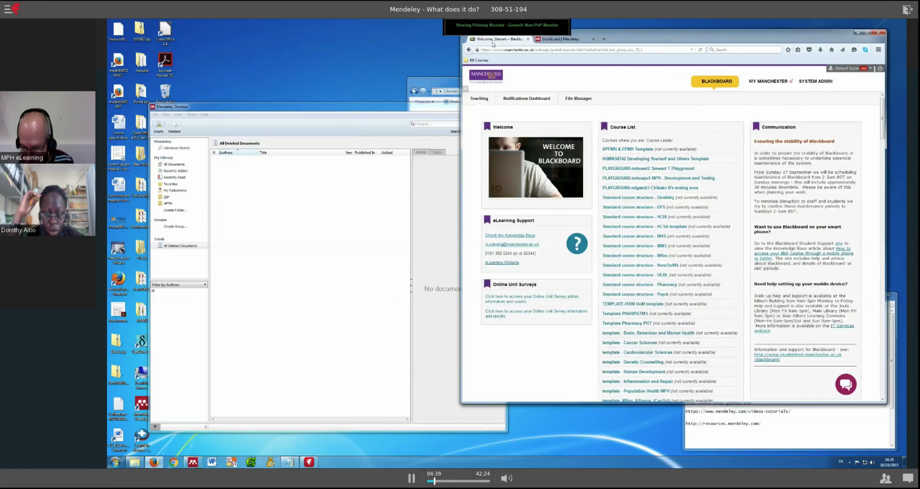
click(798, 426)
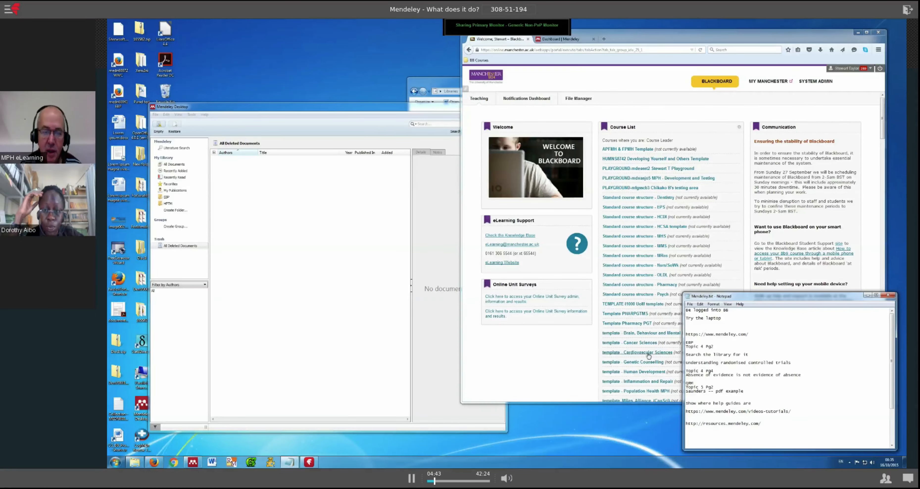
click(553, 360)
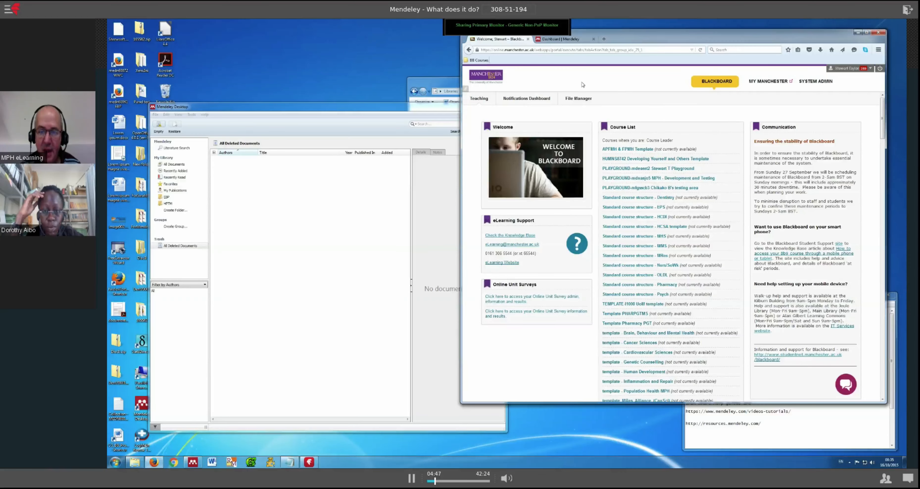
click(479, 61)
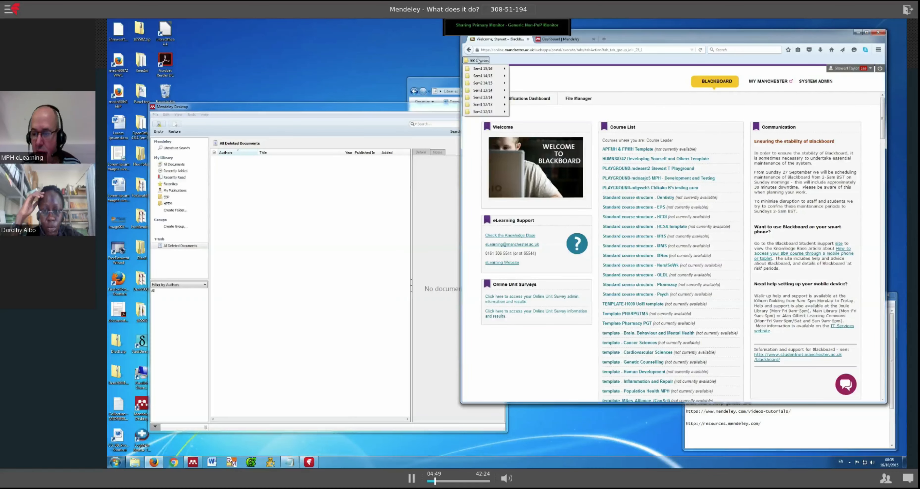
click(402, 270)
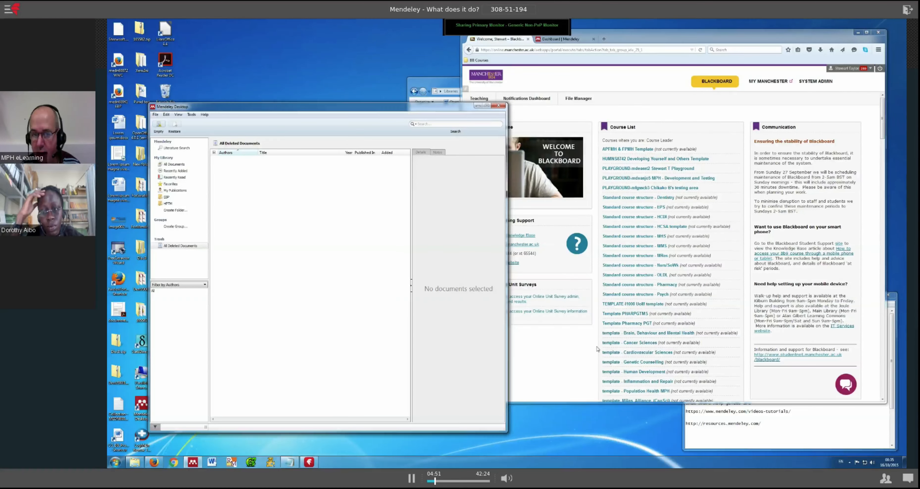
Return to the Mendeley web dashboard and open the Web Importer installation instructions
click(578, 40)
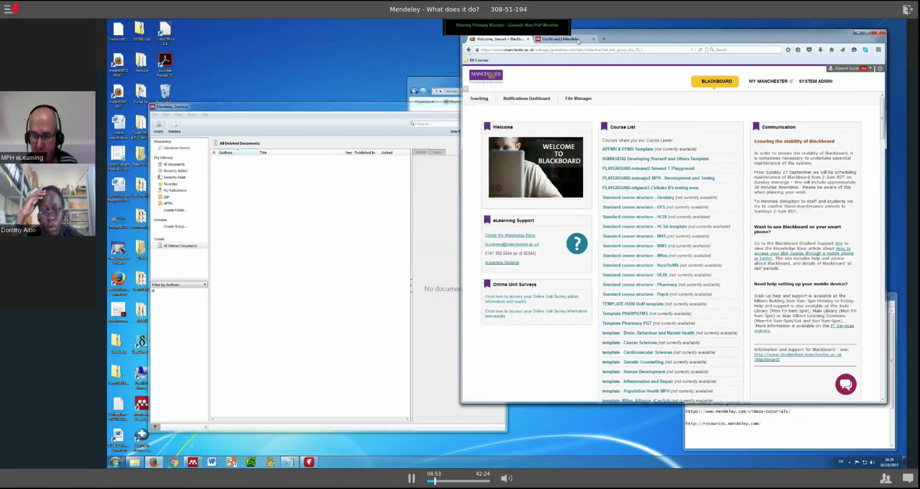
click(577, 40)
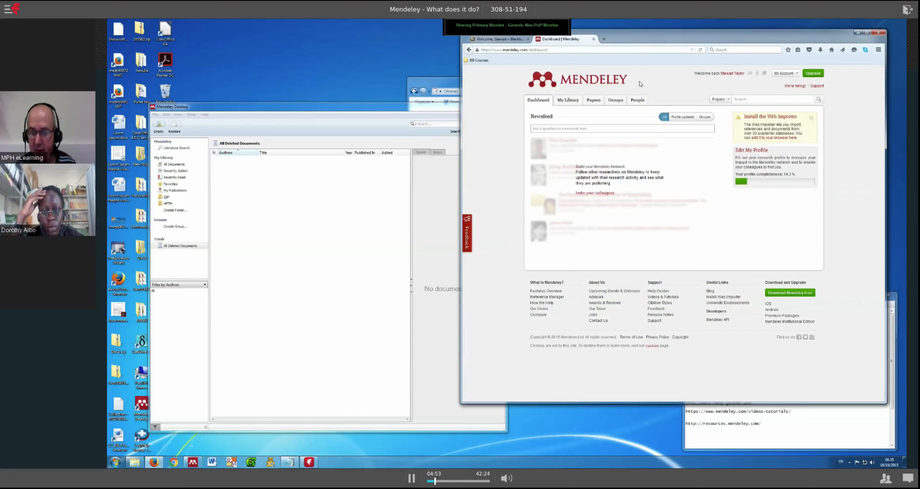
click(767, 118)
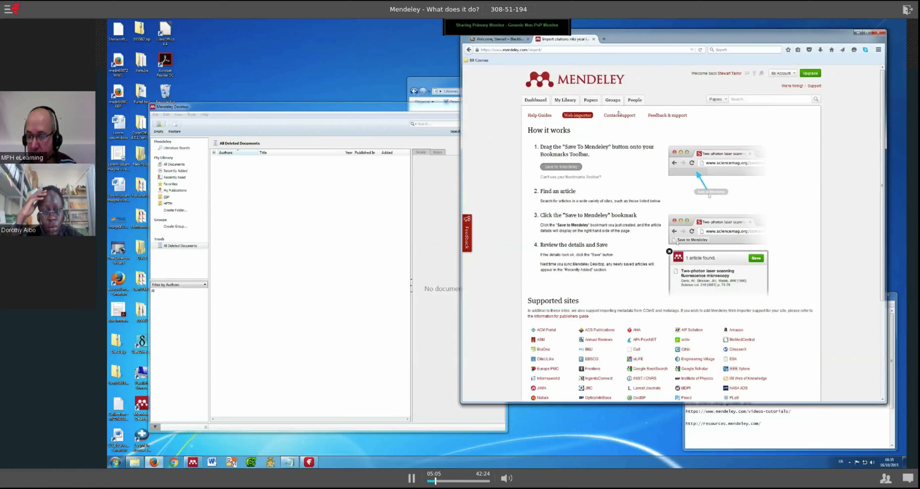
click(545, 84)
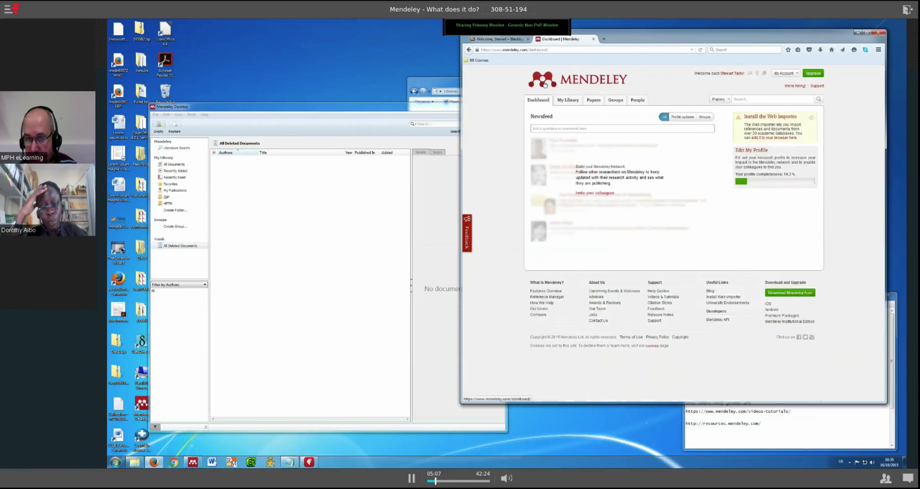
click(770, 121)
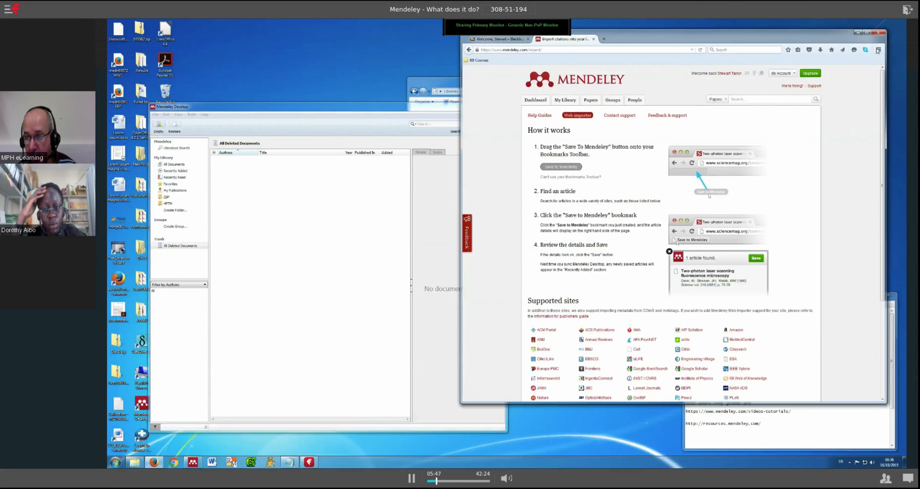
Check that the browser's Bookmarks Toolbar is enabled and add the Save to Mendeley bookmarklet to it
click(798, 50)
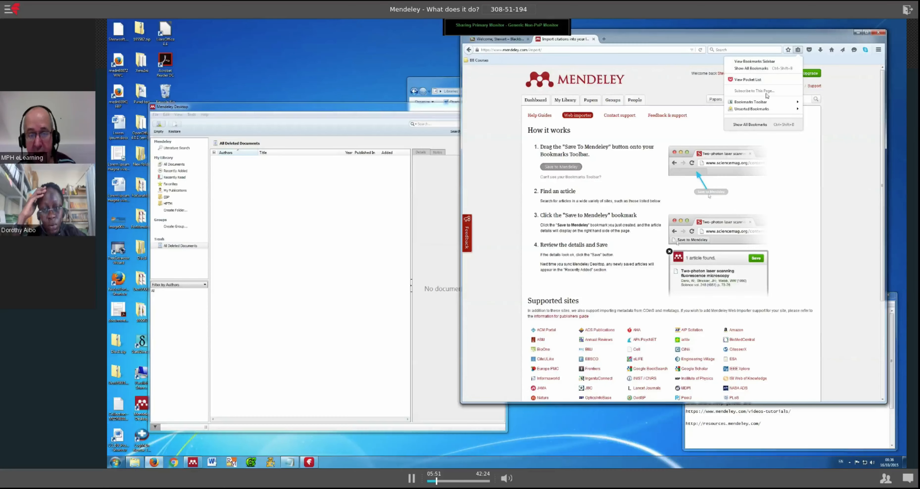
mouse_move(736, 103)
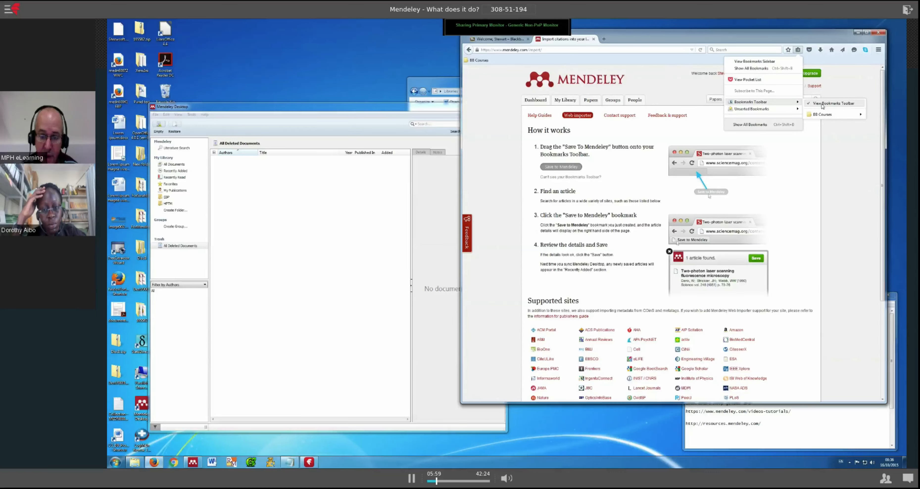
click(835, 157)
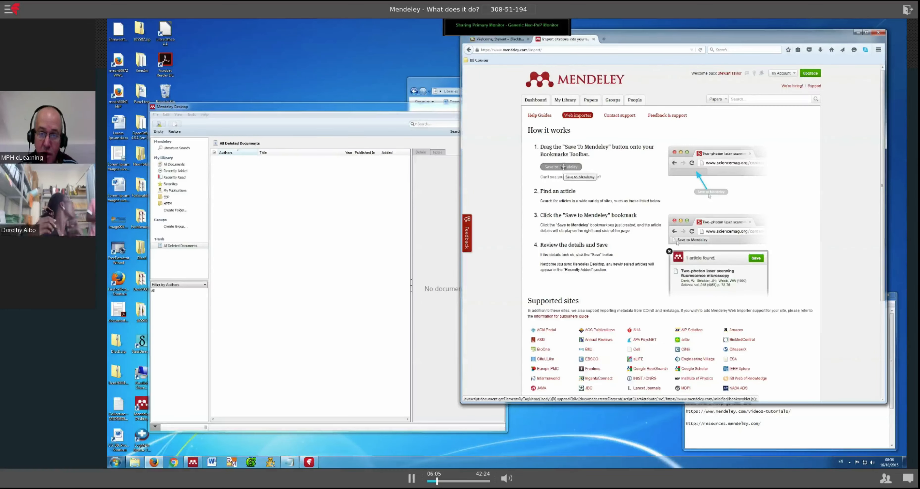
drag(563, 167, 526, 62)
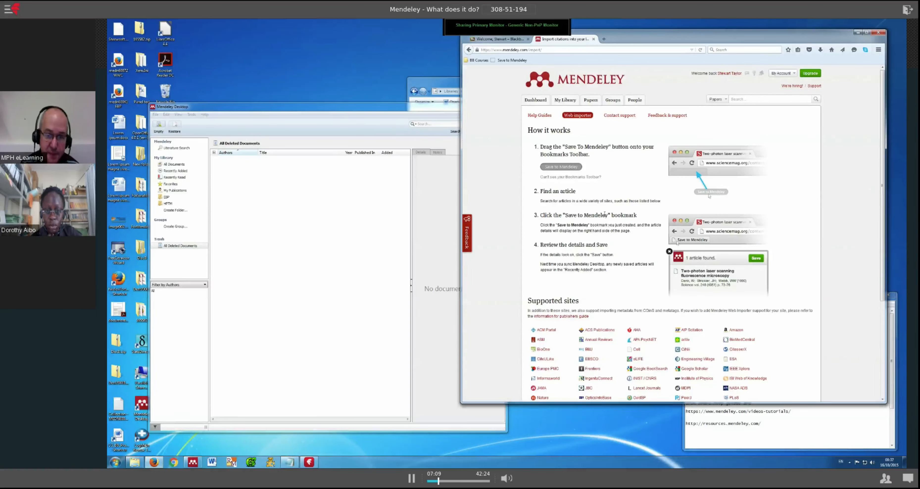
Switch to Mendeley Desktop and view its Web Importer and word-processor plugin installation options, keeping the window beside the browser
click(315, 219)
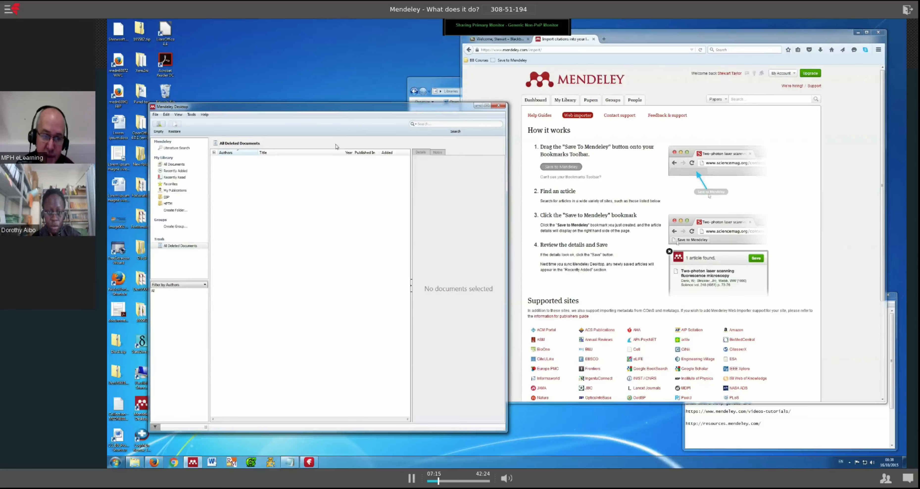
drag(329, 107, 494, 95)
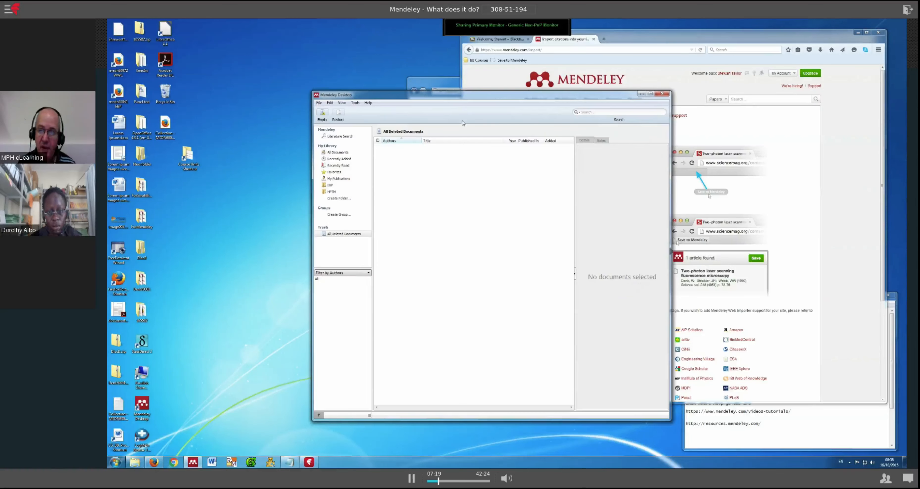
click(355, 103)
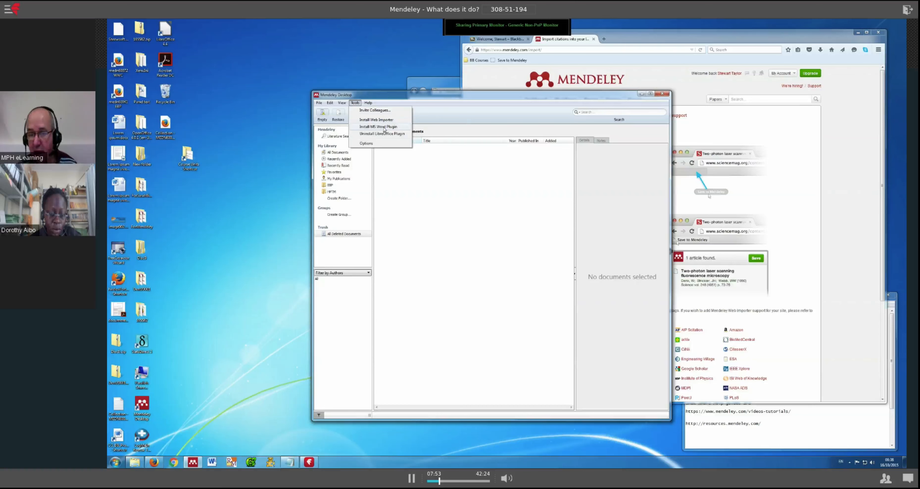
click(428, 213)
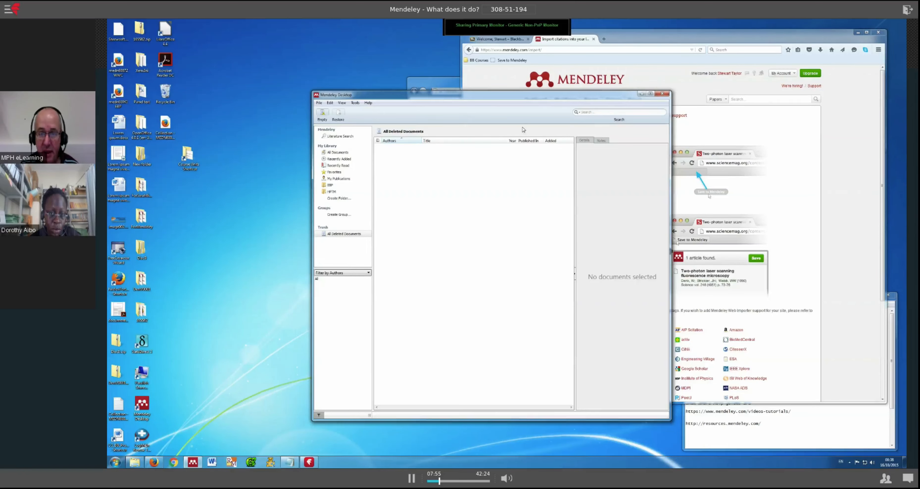
drag(521, 95, 357, 115)
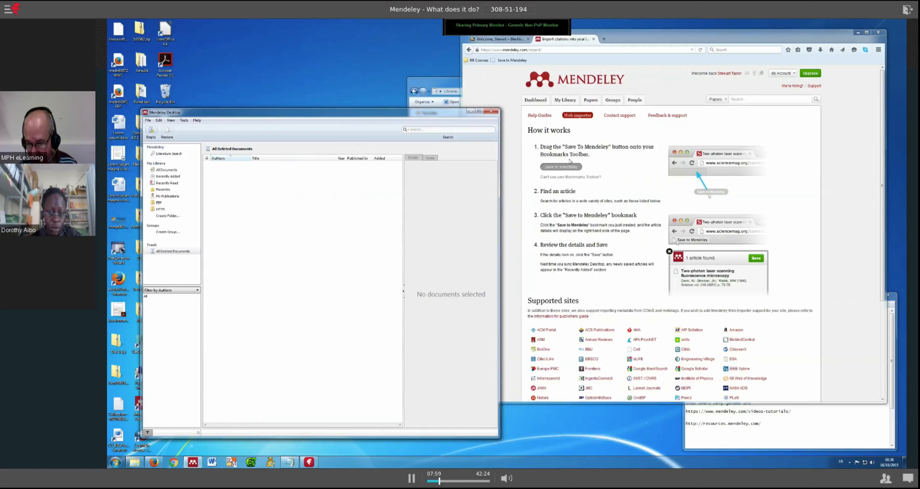
Check the Mendeley.txt notes and open the EBP course from the Sem1 15/16 bookmarks in the Blackboard page
click(865, 209)
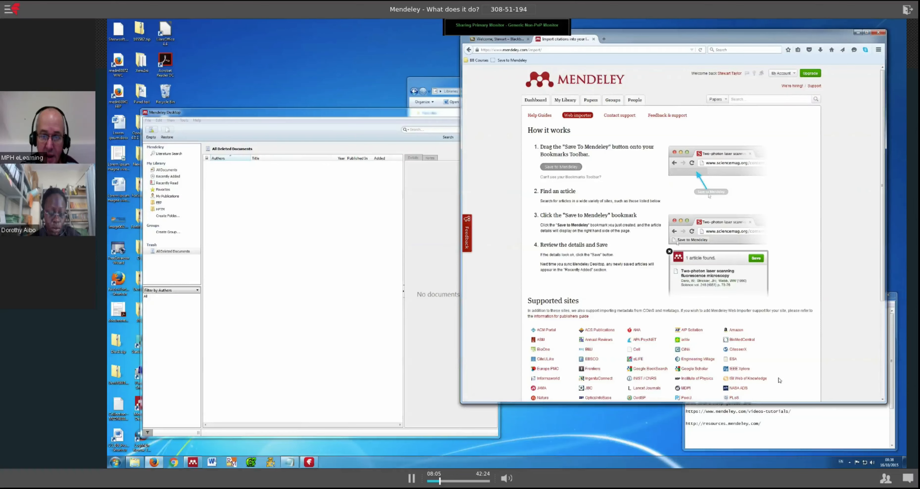
click(776, 411)
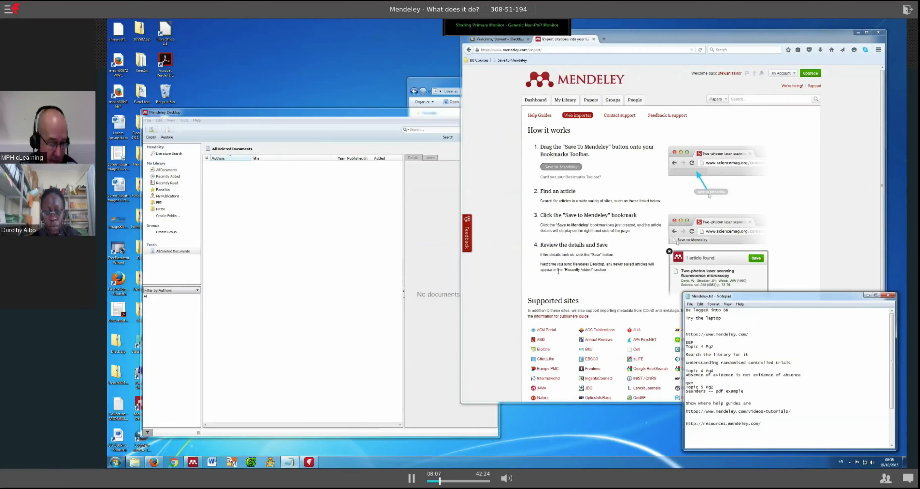
click(515, 246)
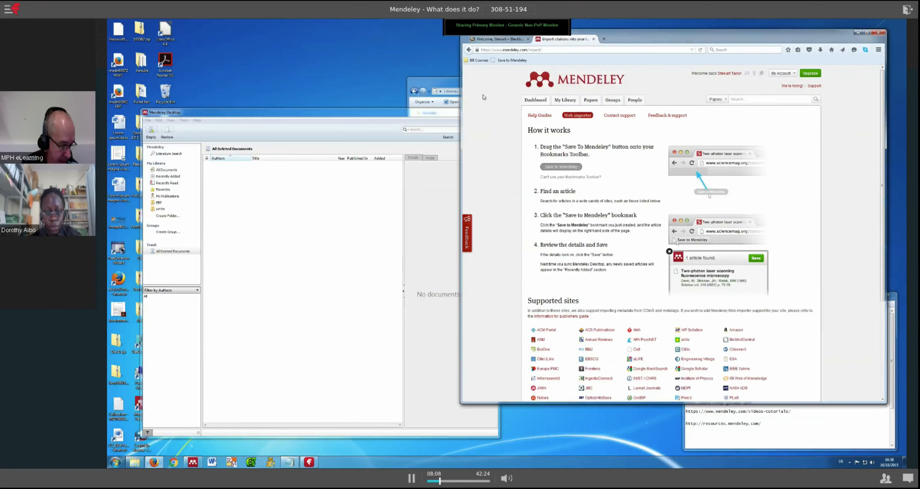
click(492, 39)
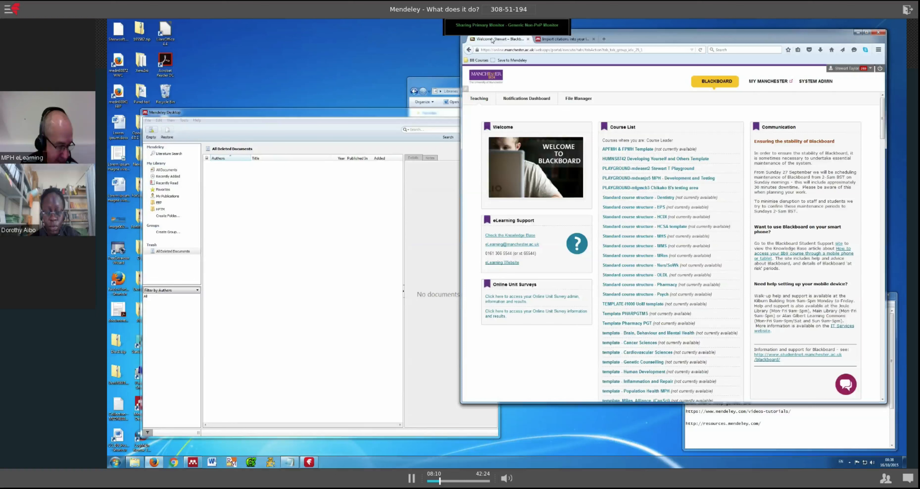
click(479, 61)
mouse_move(490, 69)
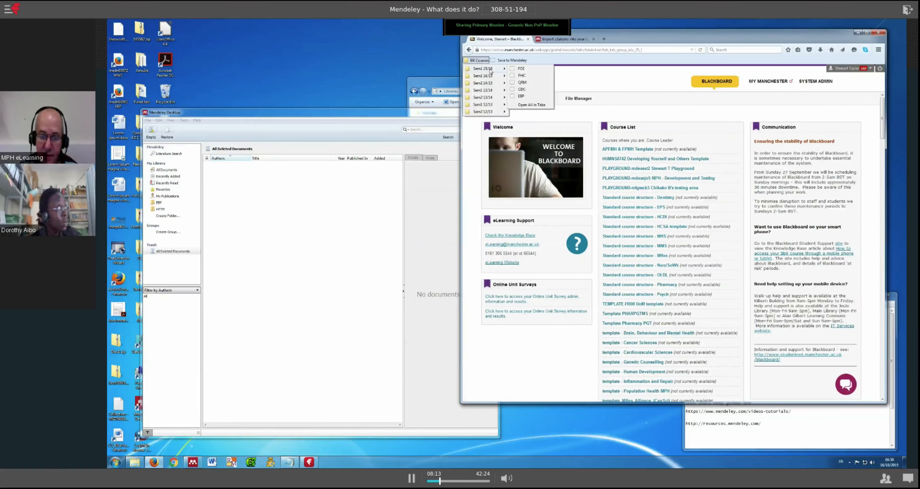
click(525, 98)
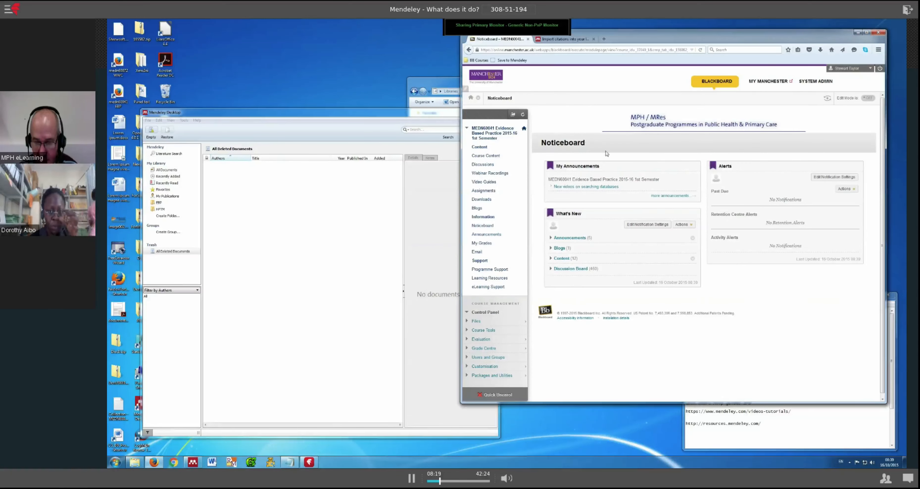
Open the Topic 4 page "Why a randomised controlled trial?" from the course content and bring up the Mendeley.txt notes
click(482, 157)
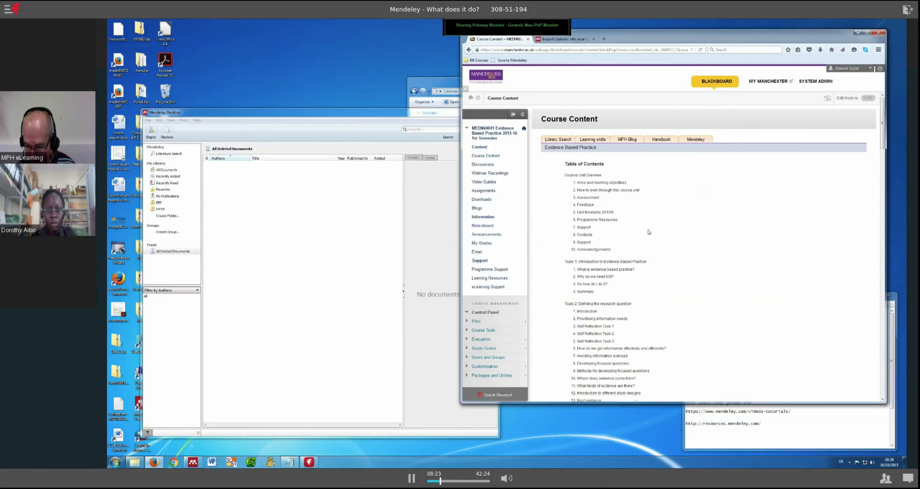
scroll(651, 256, down, 3)
scroll(650, 256, down, 5)
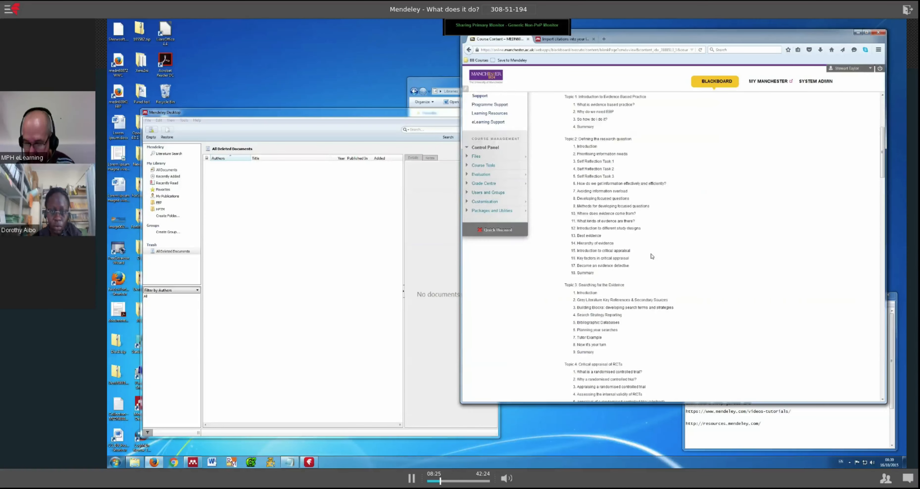
scroll(651, 255, down, 3)
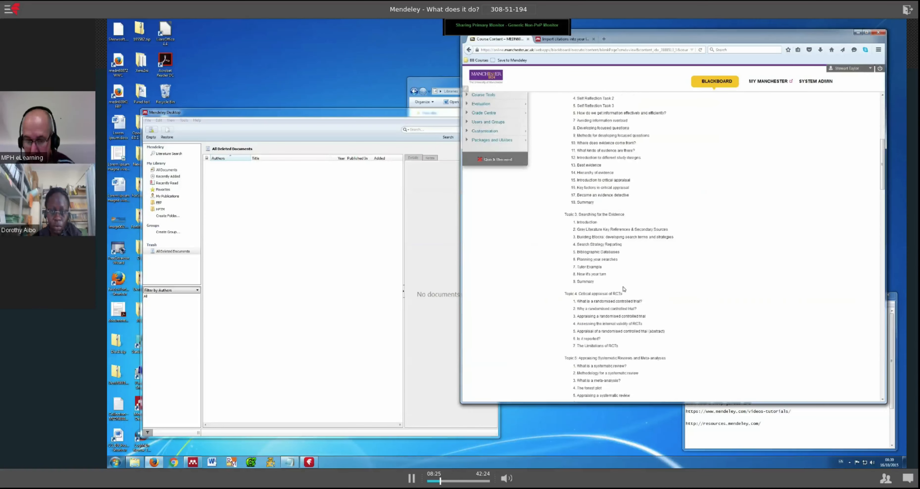
click(606, 309)
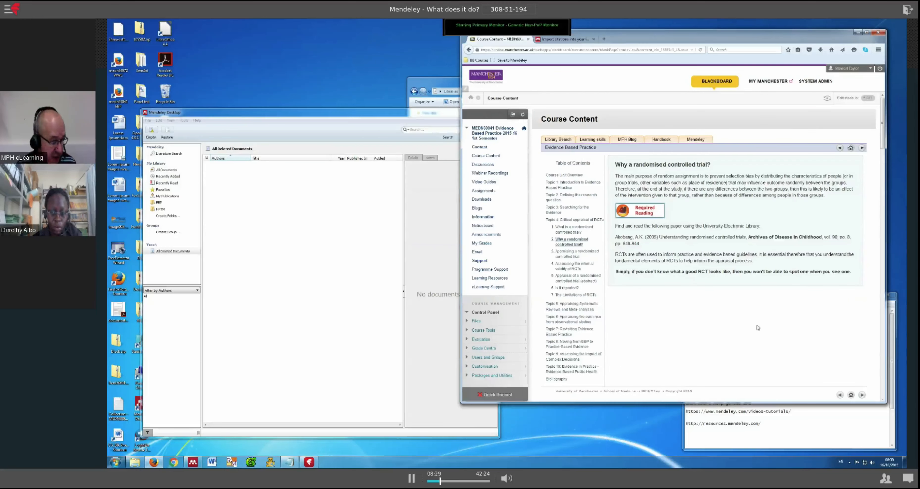
click(801, 422)
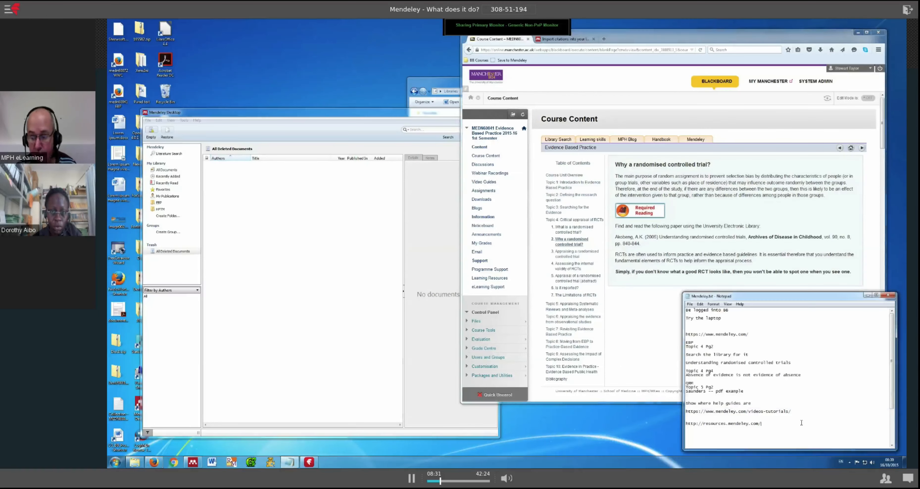
Search the University of Manchester Library site in a new browser tab for the required paper's title, "Understanding randomised controlled trials"
click(652, 348)
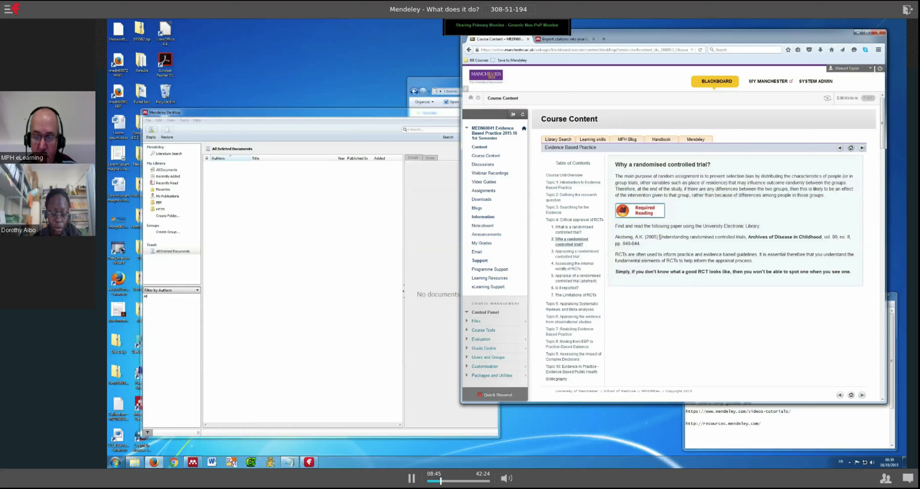
drag(659, 236, 746, 238)
key(ctrl+c)
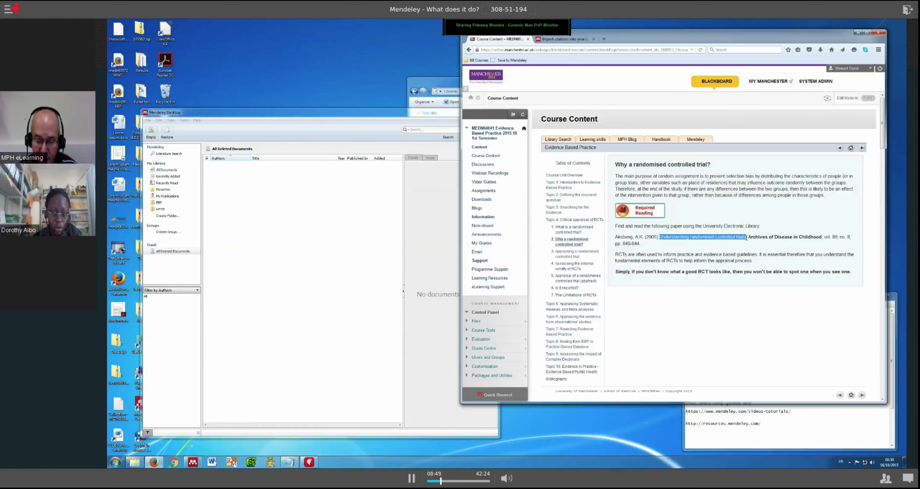
click(604, 40)
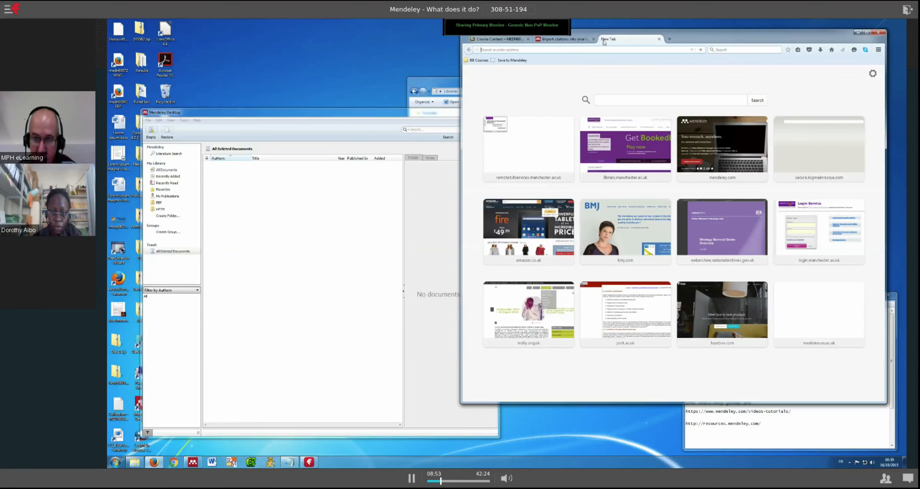
click(631, 137)
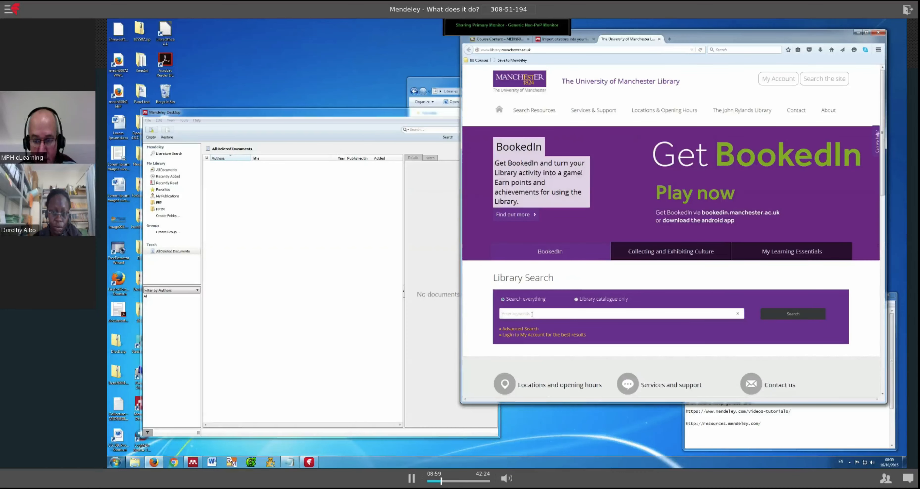
key(ctrl+v)
key(Return)
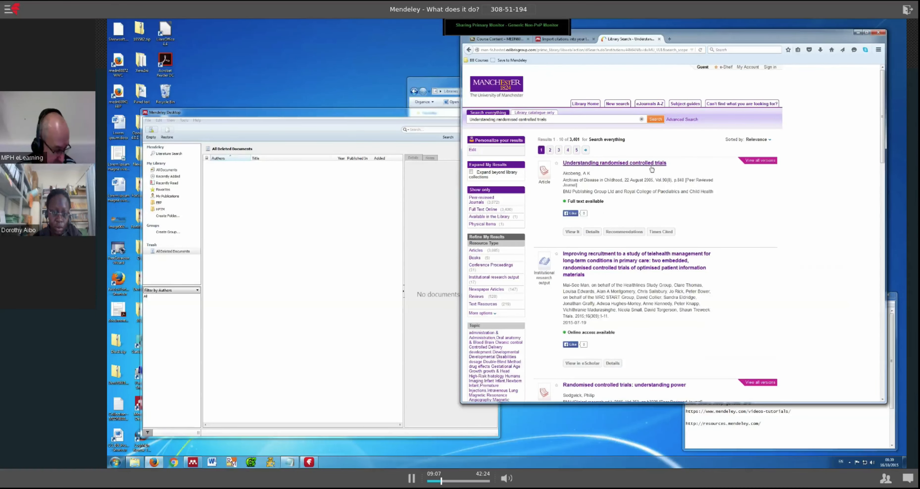
Open the "Understanding randomised controlled trials" record's full text via BMJ Journals Online Archive and compare it with the Blackboard reading reference
click(611, 163)
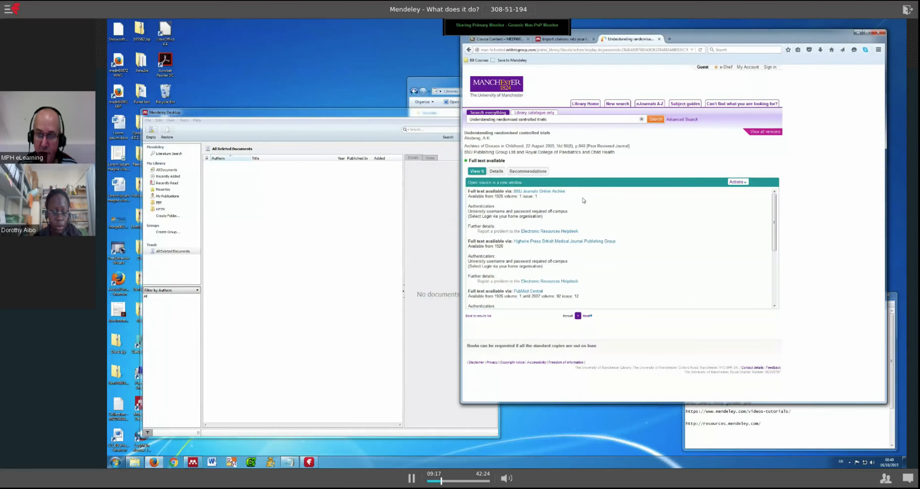
click(545, 192)
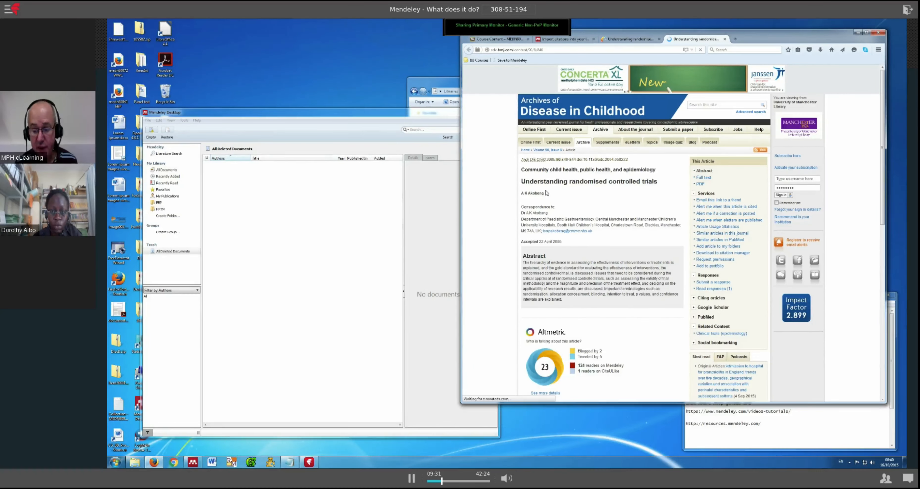
click(496, 40)
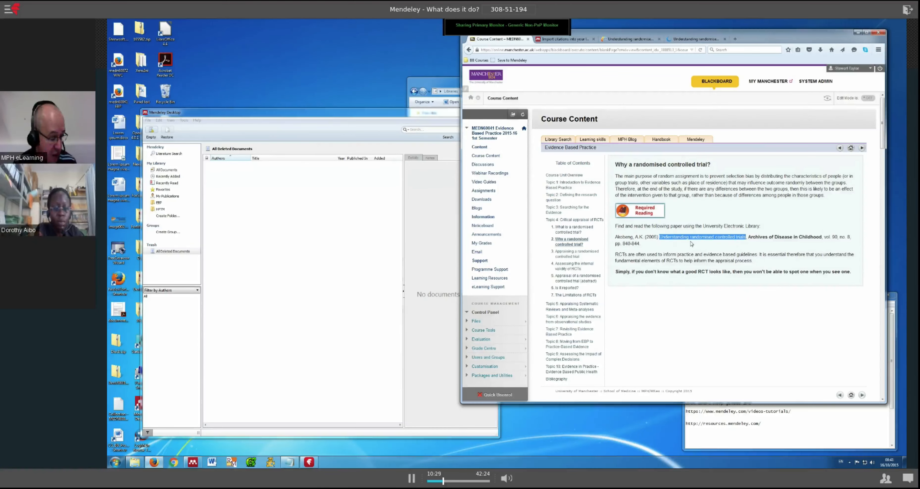
click(691, 40)
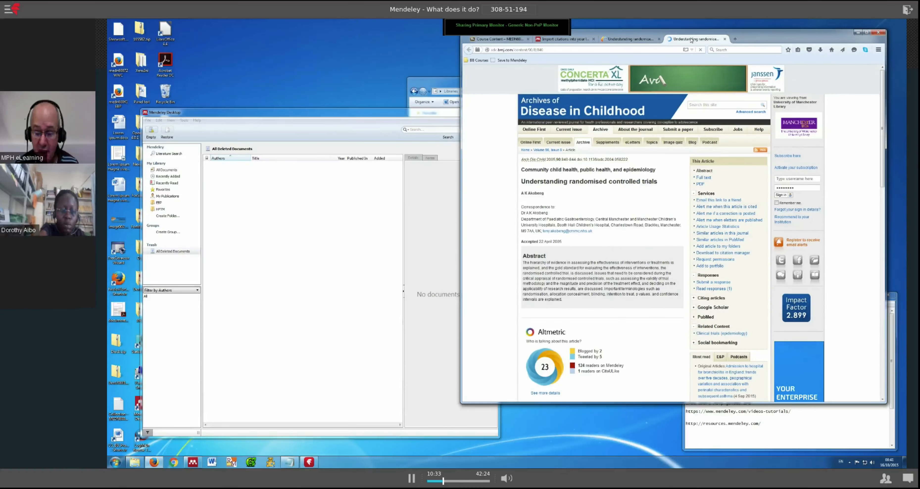
Reposition the browser window and save the "Understanding randomised controlled trials" article to All Documents with the Save to Mendeley bookmarklet
drag(689, 33, 687, 42)
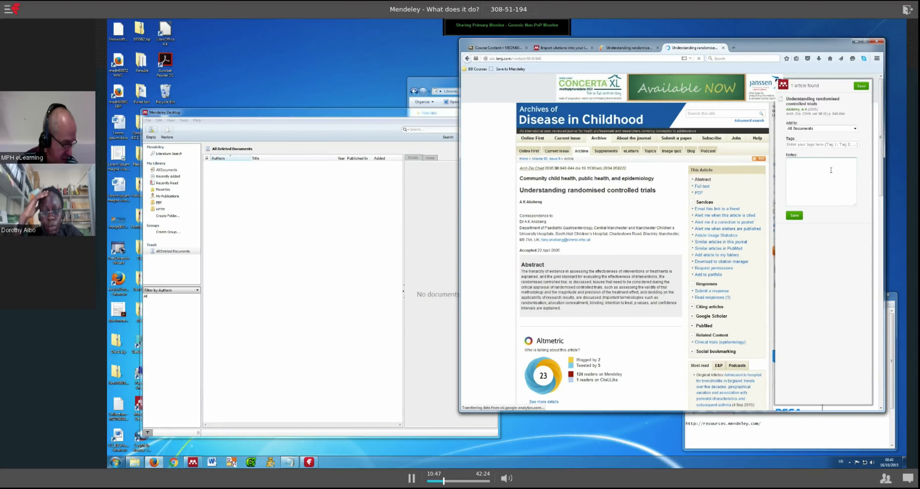
drag(753, 49, 649, 61)
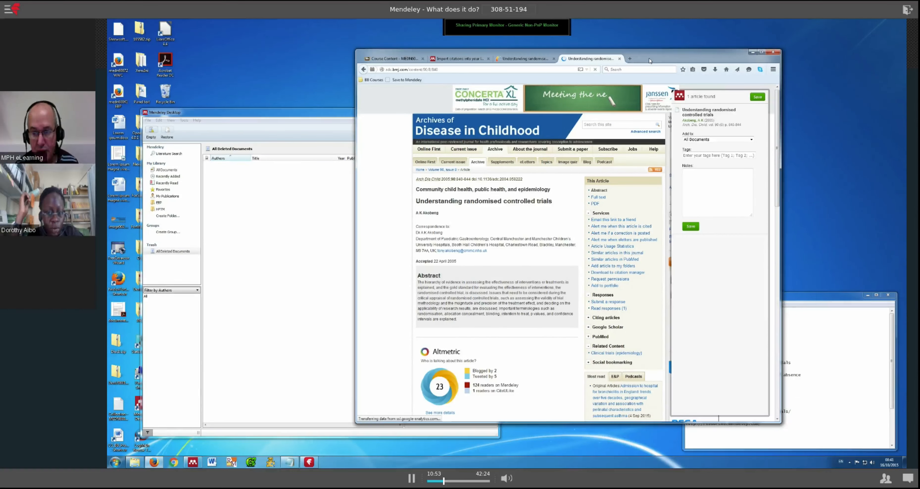
drag(649, 60, 595, 57)
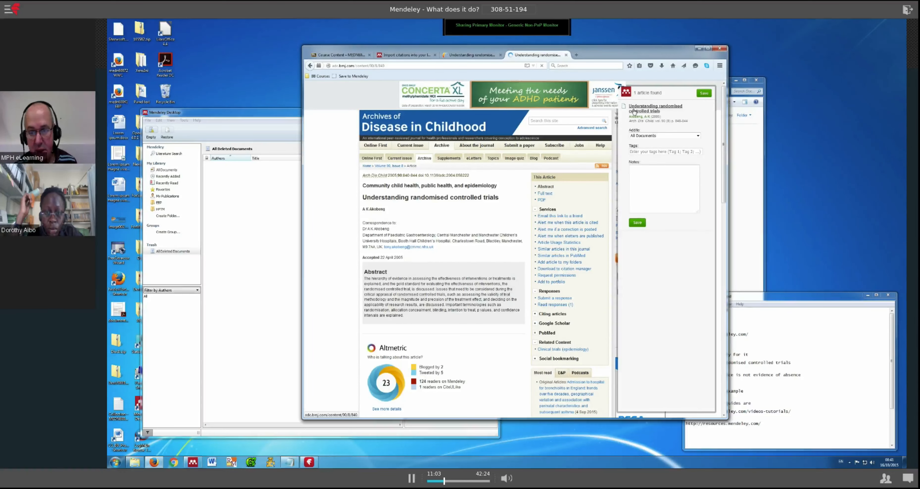
click(703, 94)
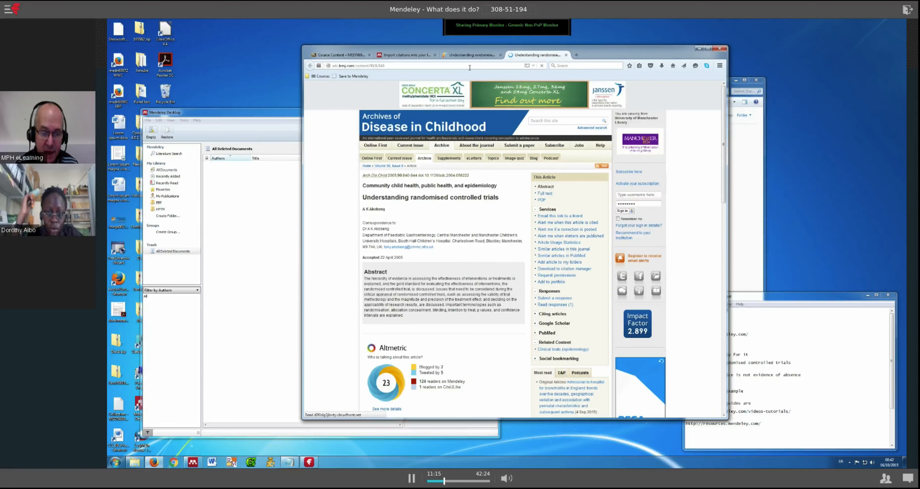
View My Library on the Mendeley website, and sync All Documents in Mendeley Desktop with it
click(395, 58)
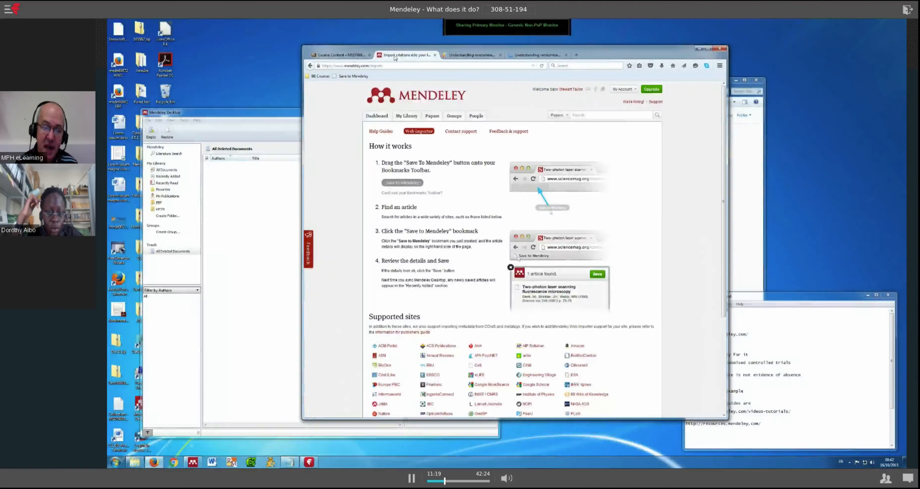
click(408, 116)
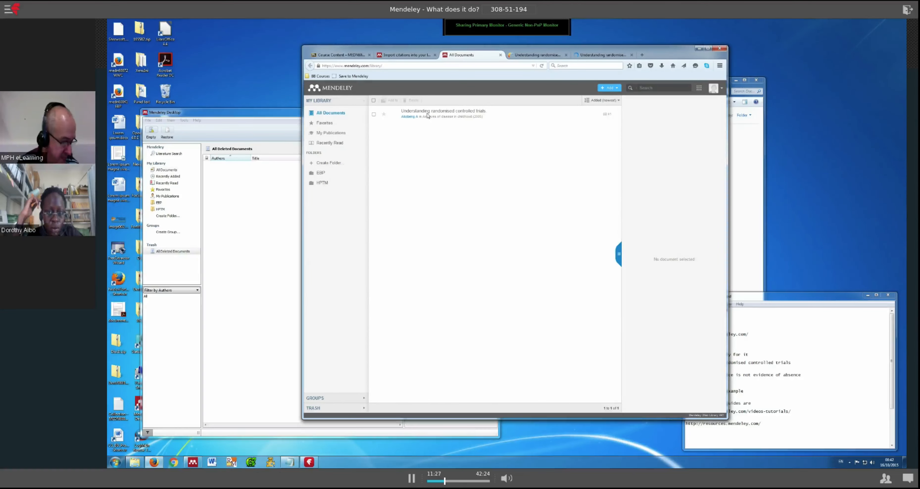
click(295, 112)
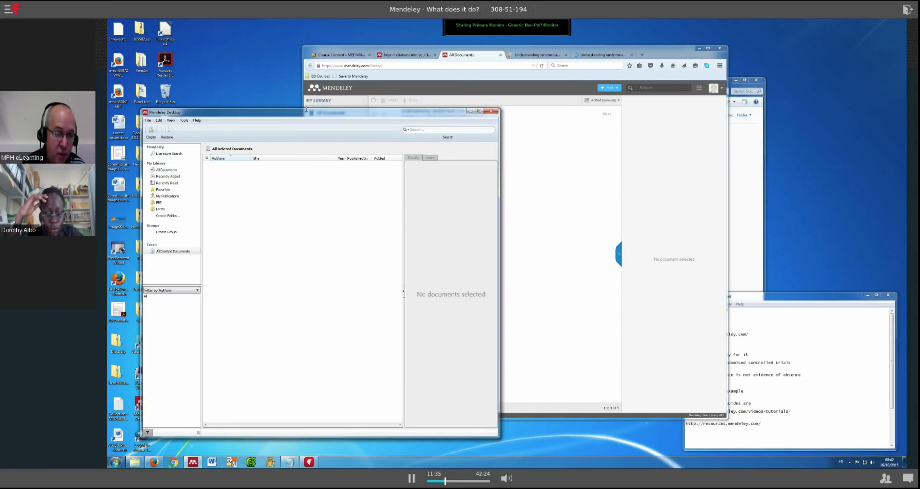
drag(305, 112, 420, 94)
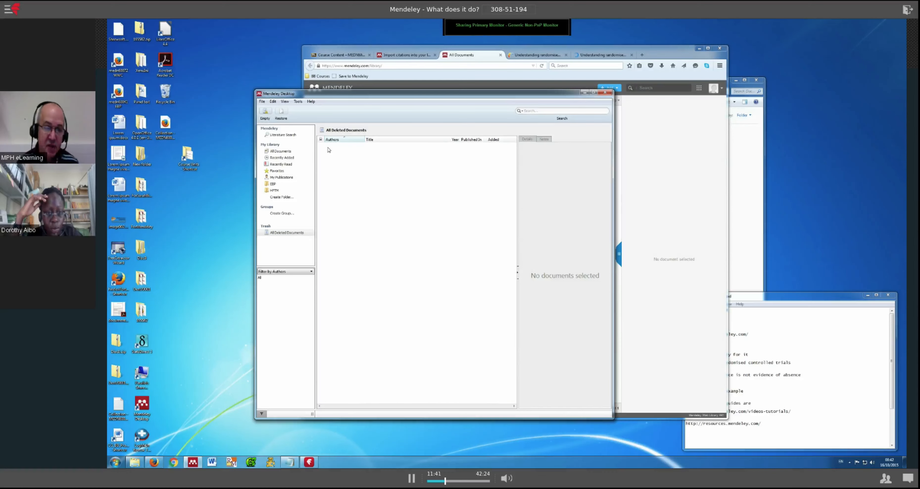
click(281, 151)
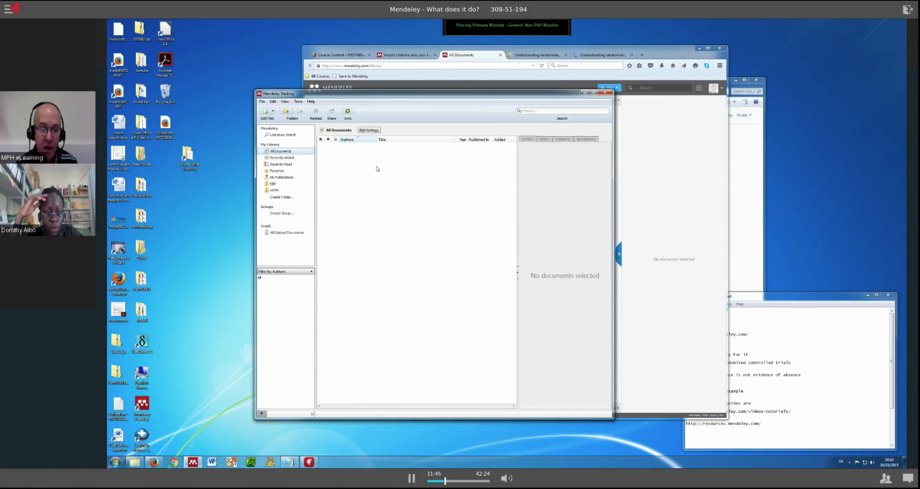
click(348, 112)
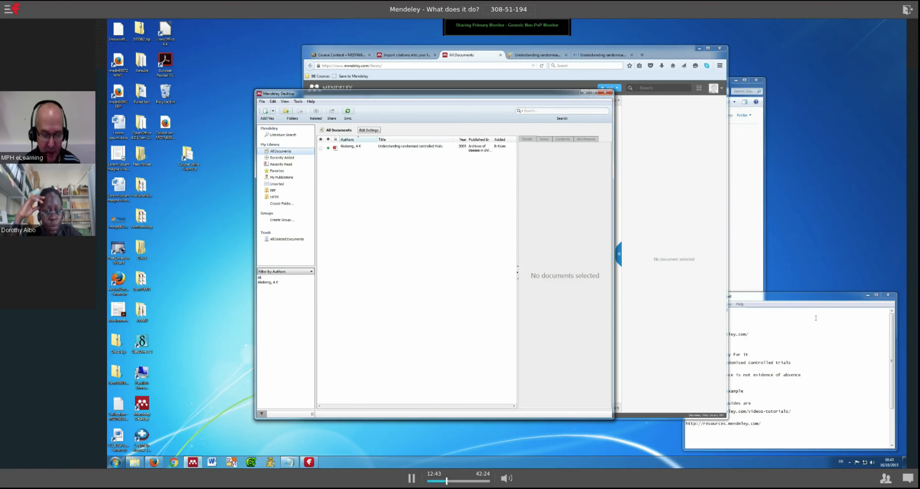
Check the Mendeley.txt notes and open the online BMJ required reading from the Topic 4 page "Assessing the internal validity of RCTs"
click(804, 336)
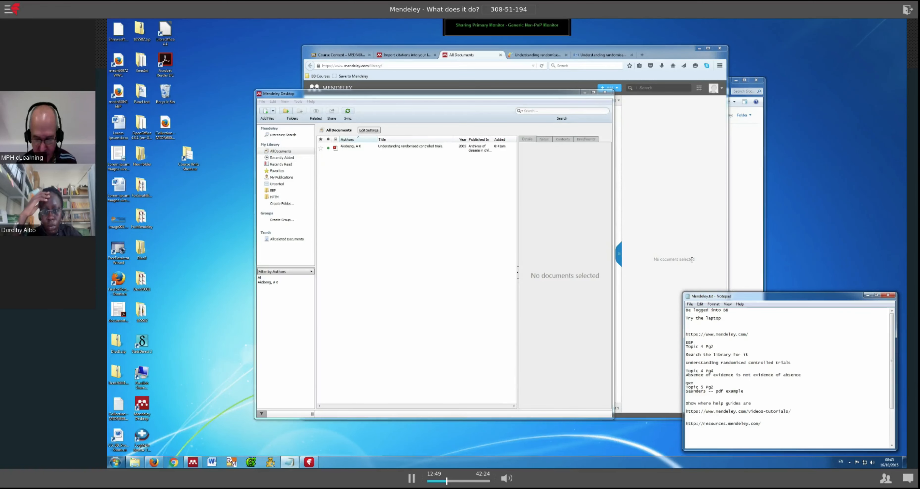
click(641, 214)
click(337, 56)
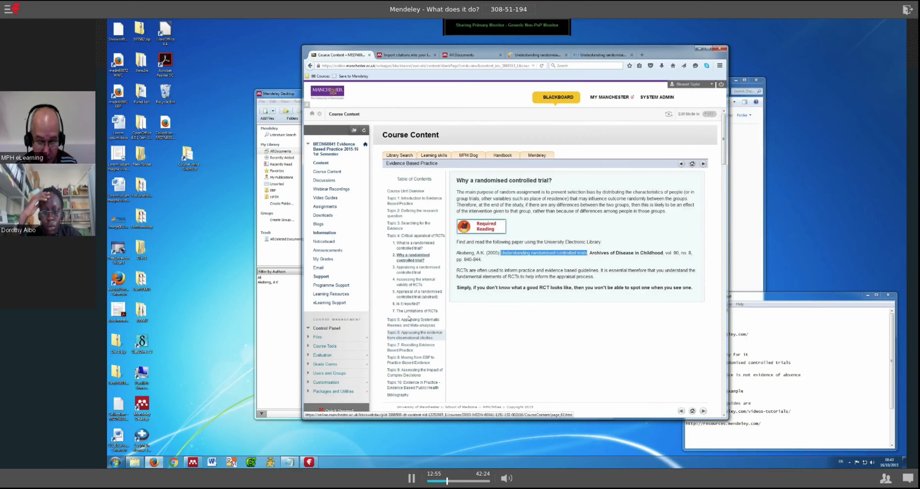
click(403, 282)
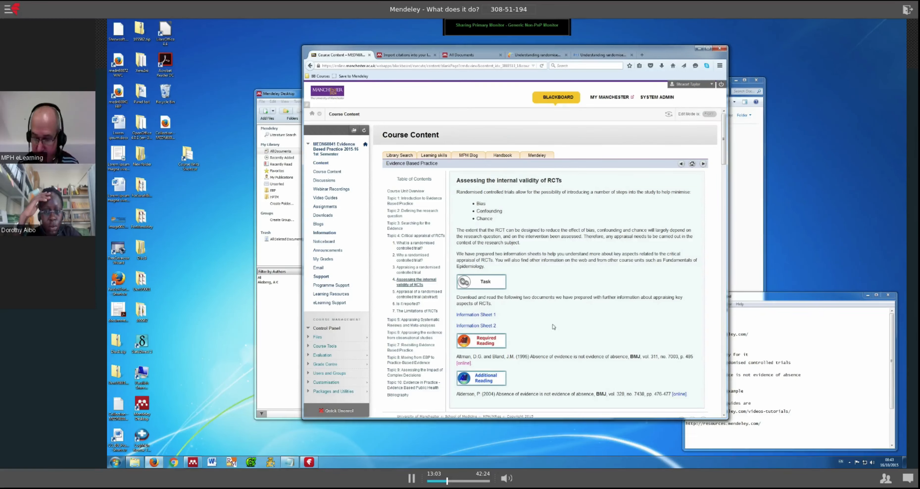
click(462, 363)
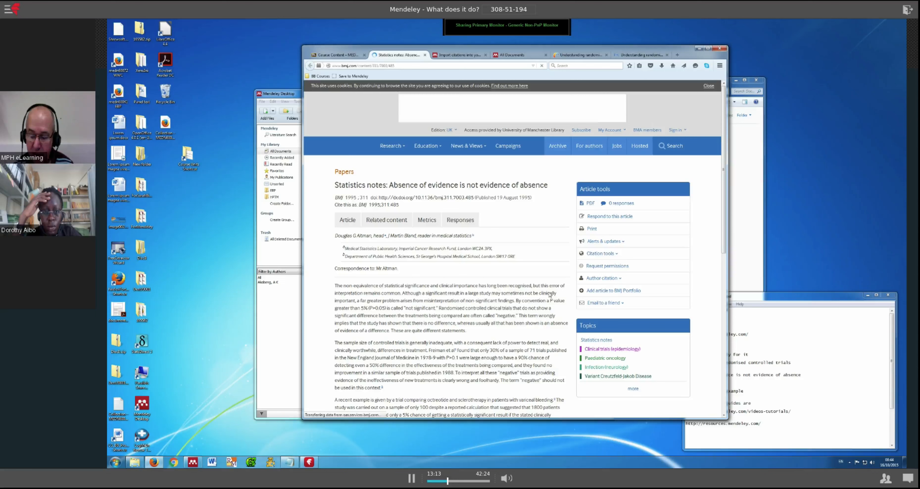
Save "Statistics notes: Absence of evidence is not evidence of absence" to Mendeley's All Documents and sync Mendeley Desktop
click(737, 297)
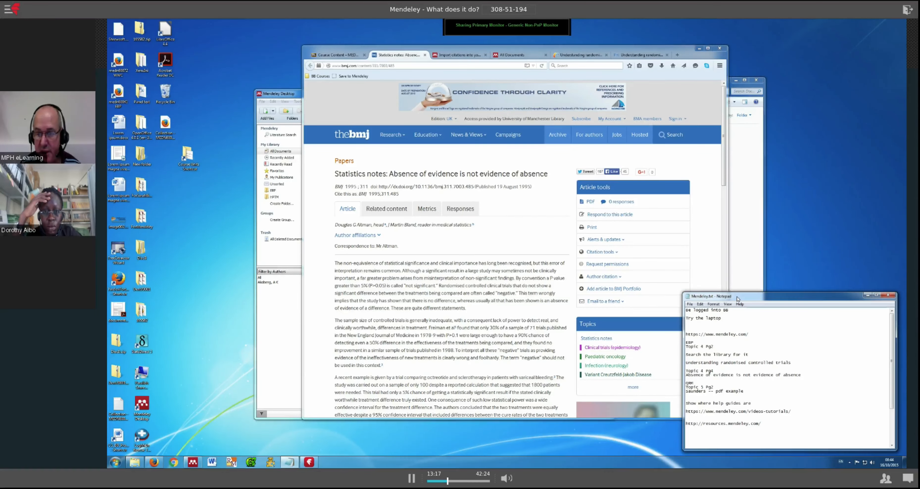
click(546, 128)
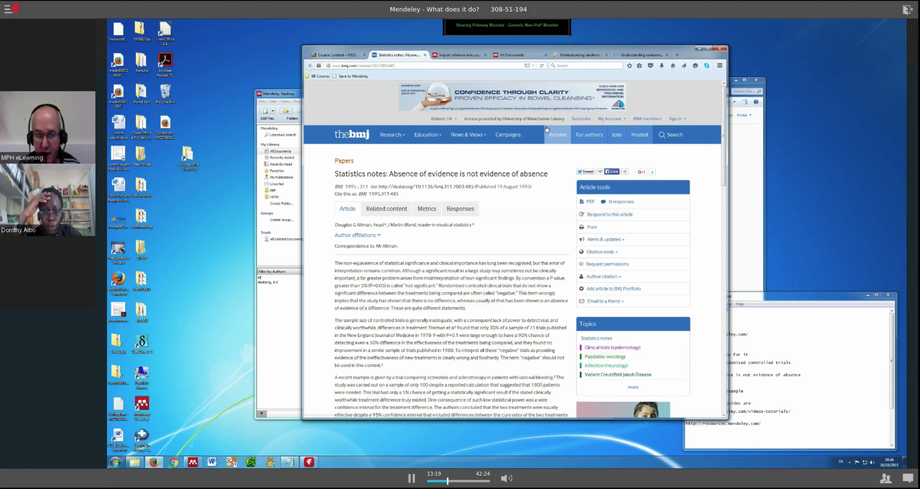
click(350, 77)
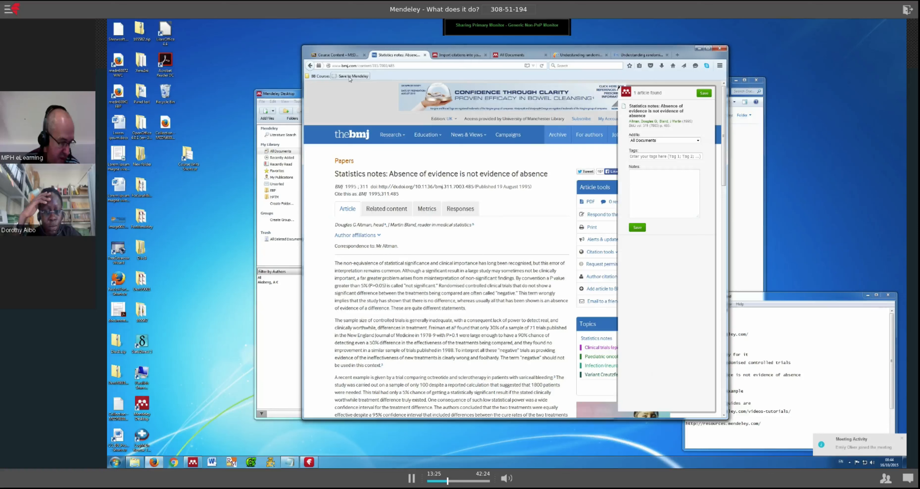
click(704, 93)
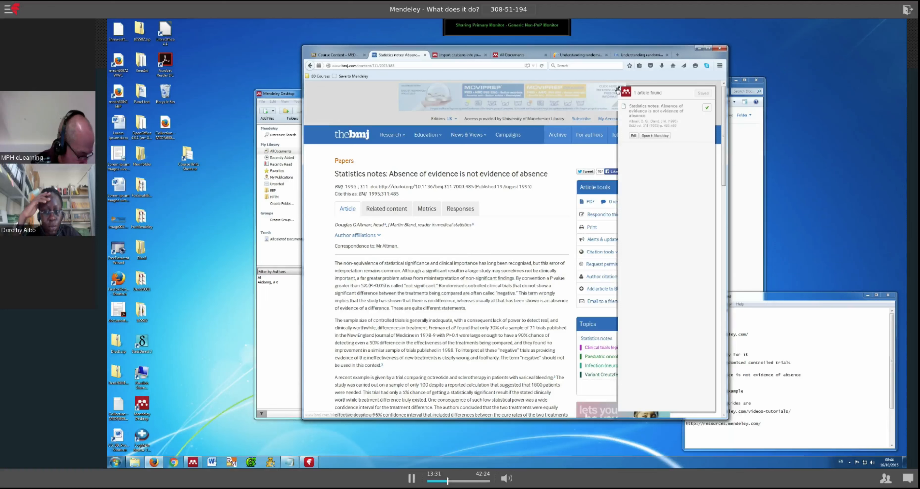
click(270, 313)
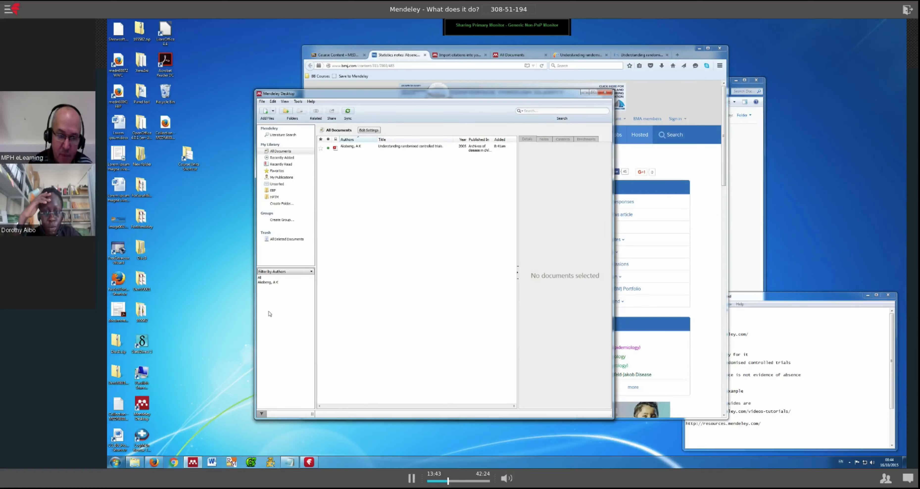
click(348, 112)
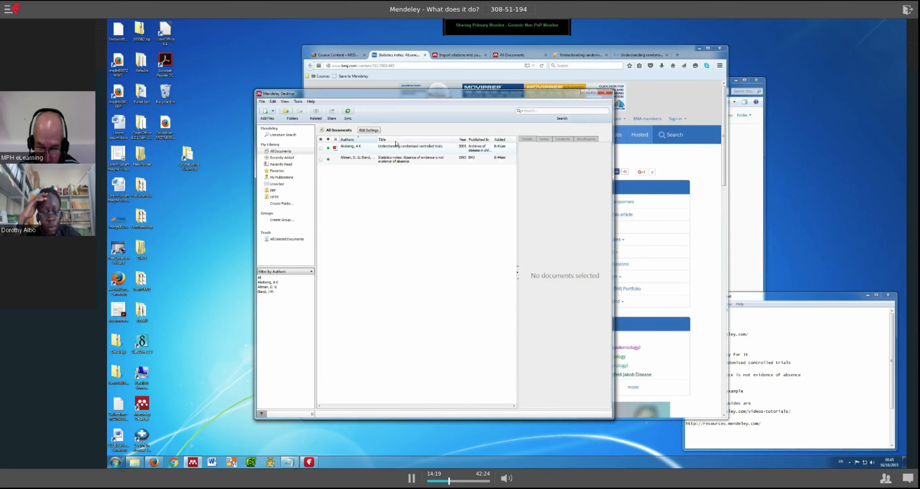
Review the details of the "Understanding randomised controlled trials" entry, including its year field and attached file, and bring up the Mendeley.txt notes
click(397, 149)
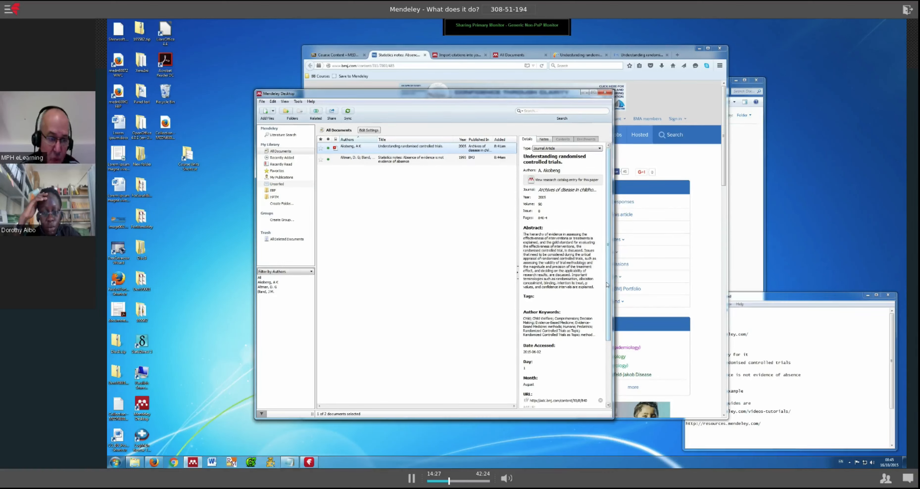
drag(607, 286, 600, 353)
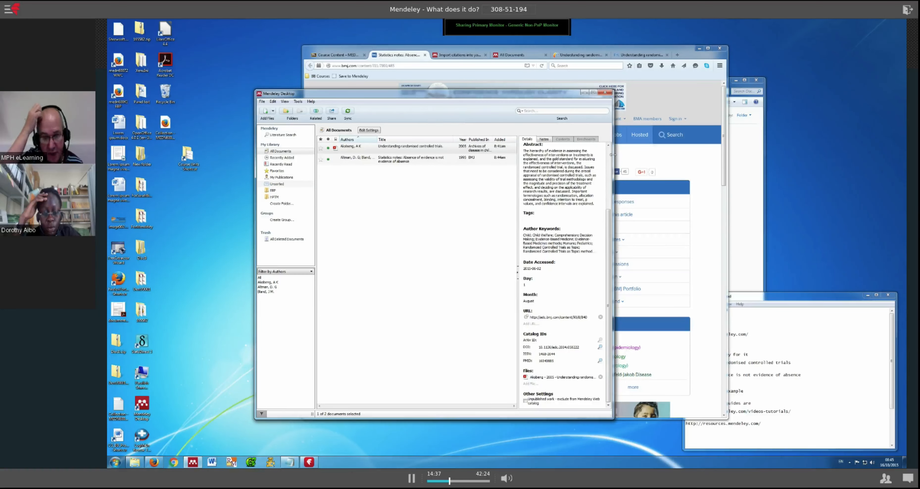
drag(608, 217, 609, 155)
click(347, 147)
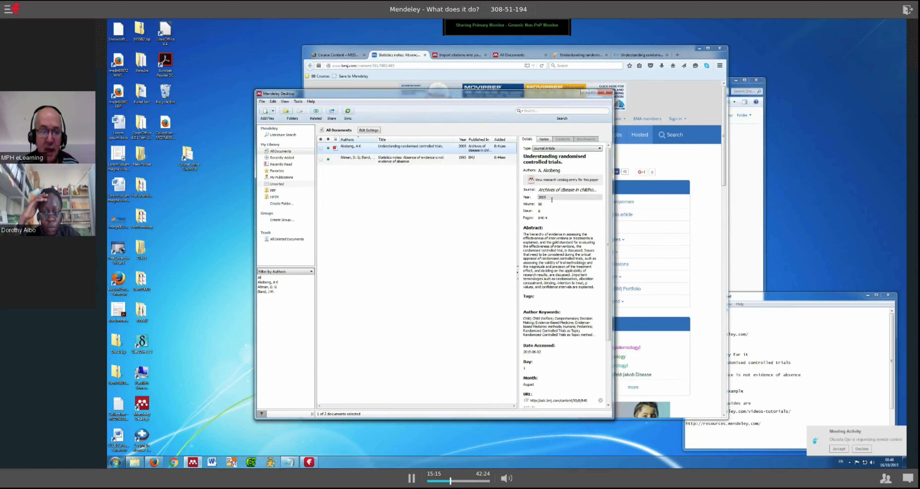
click(552, 199)
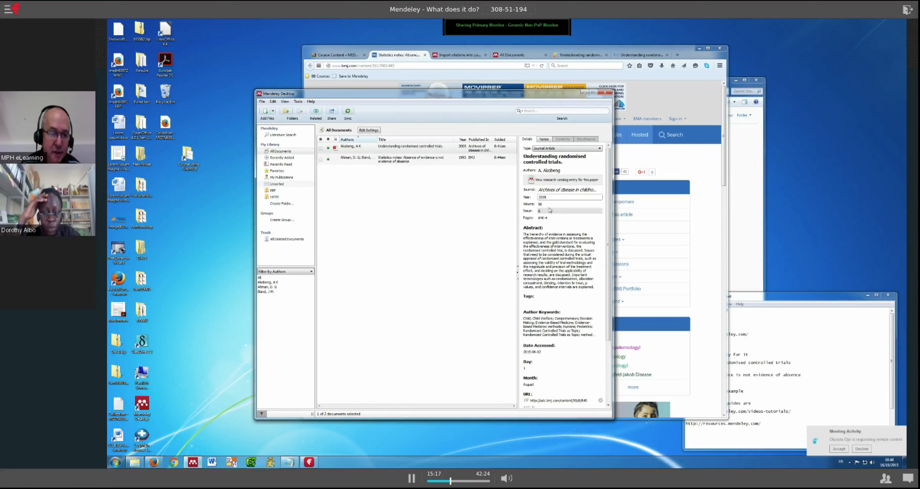
click(480, 236)
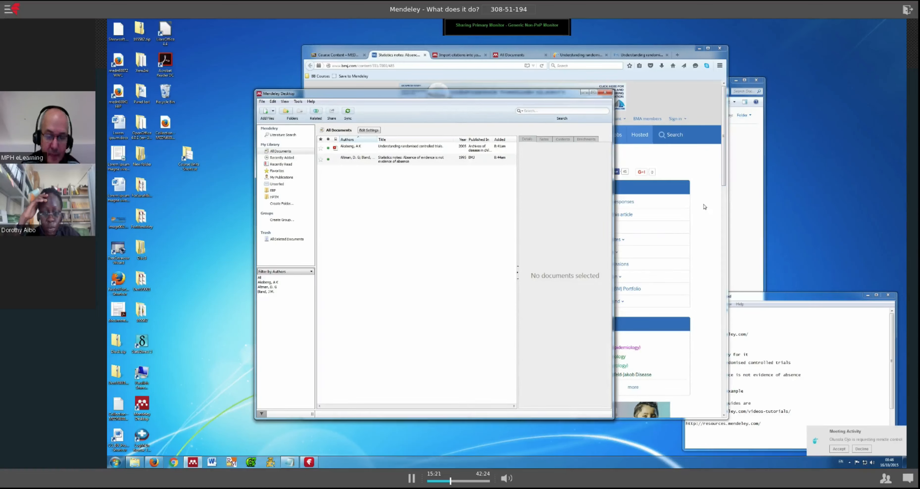
click(791, 327)
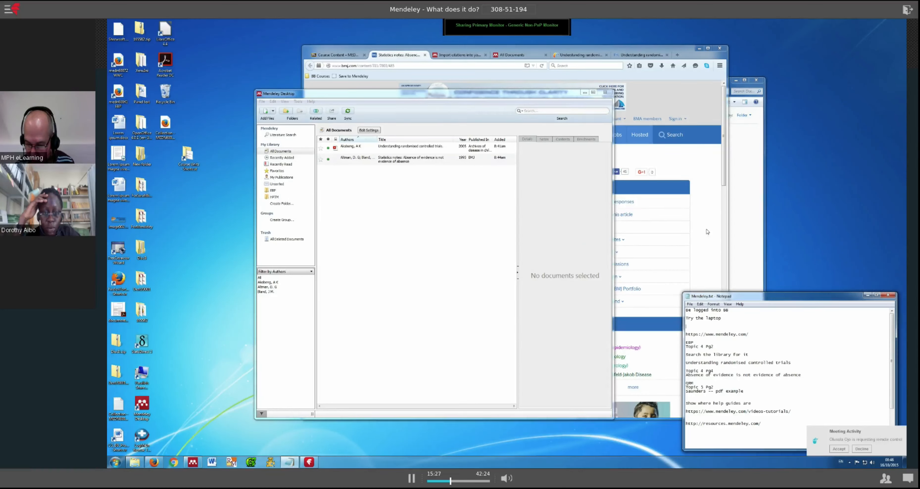
Open the Qualitative Research Methods course from the BB Courses bookmarks, check the Mendeley.txt notes and view its Course Content
click(699, 186)
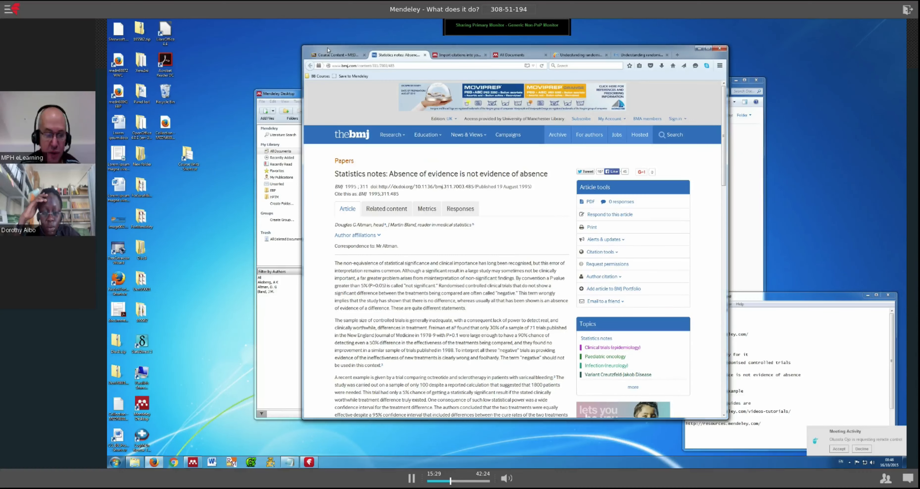
click(329, 55)
click(320, 76)
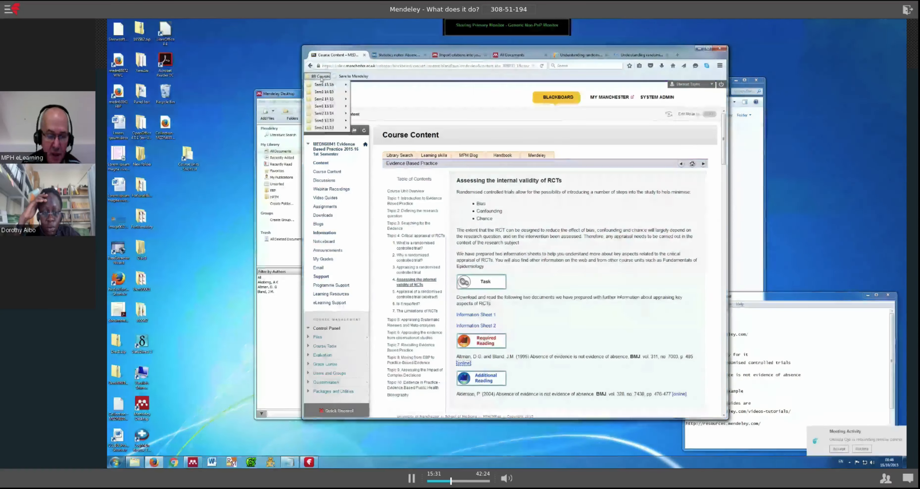
mouse_move(327, 85)
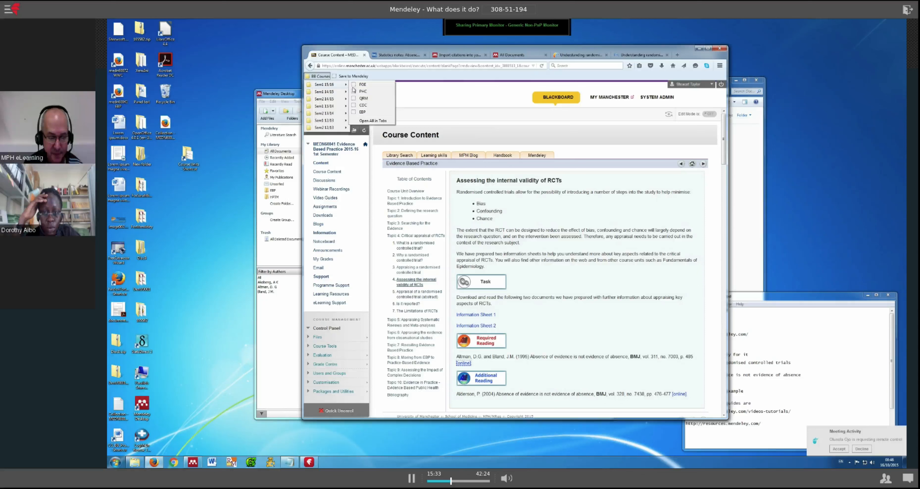
click(354, 92)
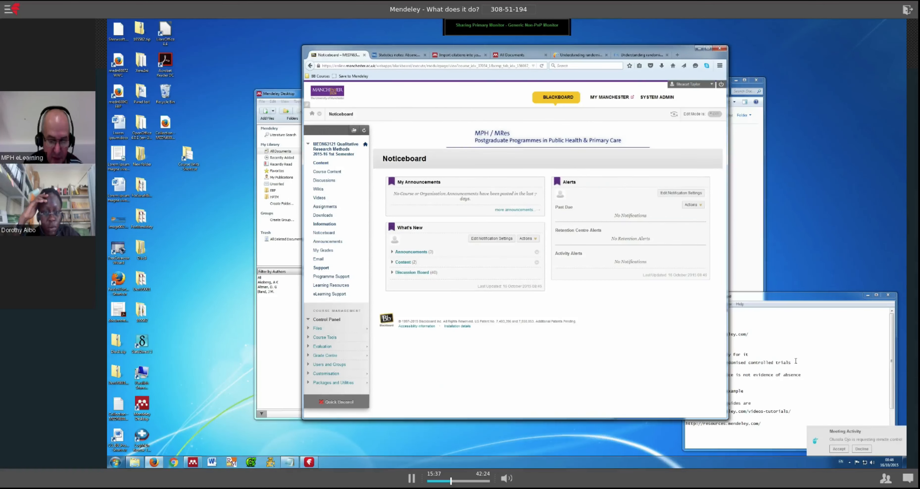
click(794, 361)
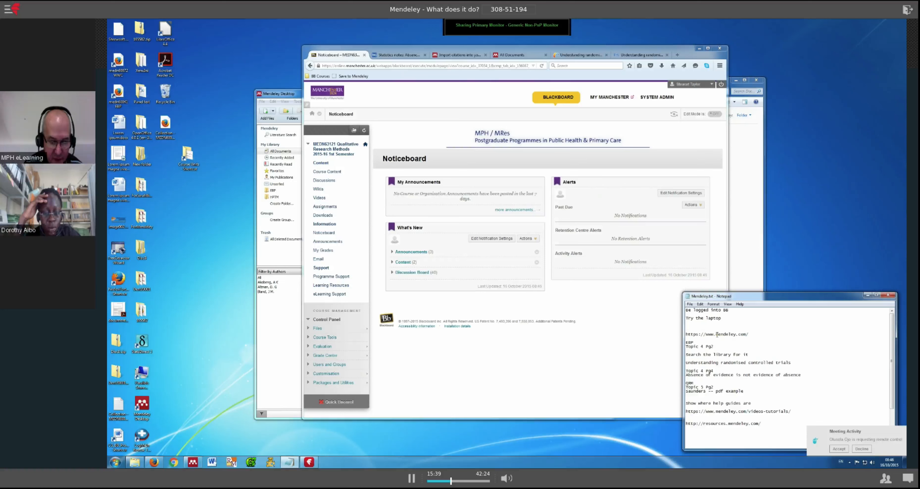
click(624, 343)
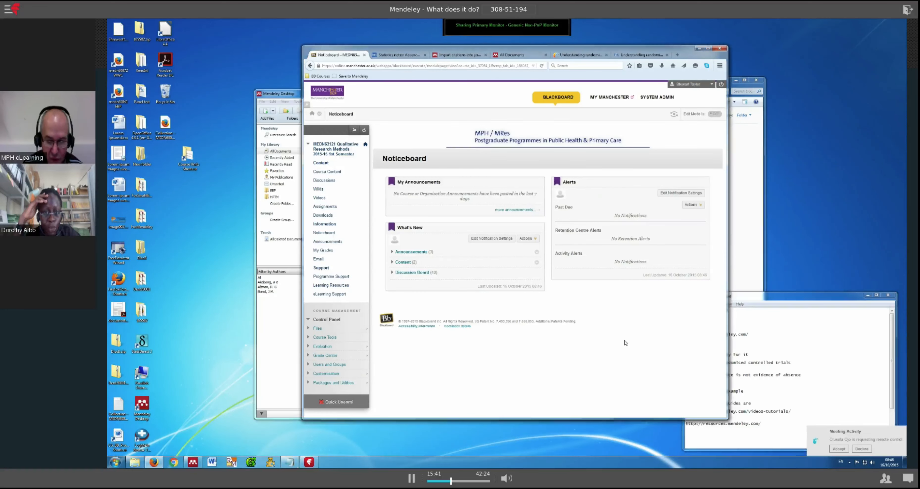
click(324, 172)
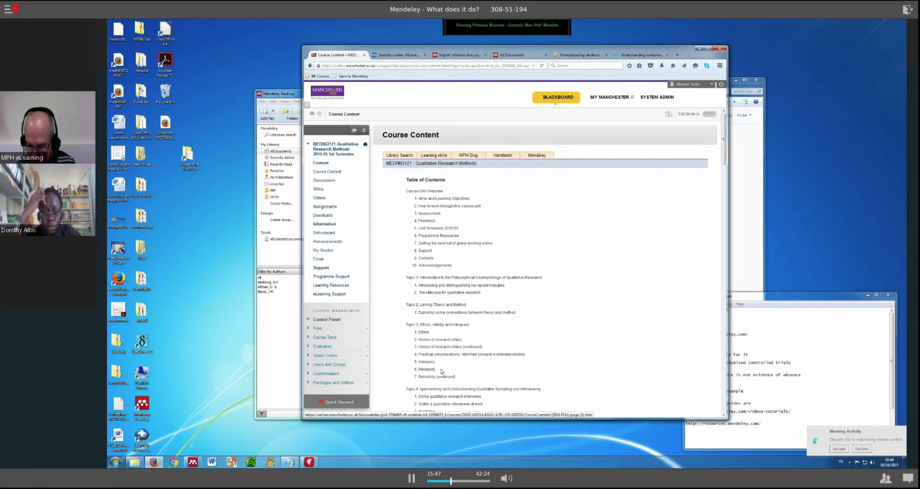
From the page "Coding and analysing qualitative interview data", open the PDF of the 2002 Sociology of Health and Illness additional reading
click(442, 371)
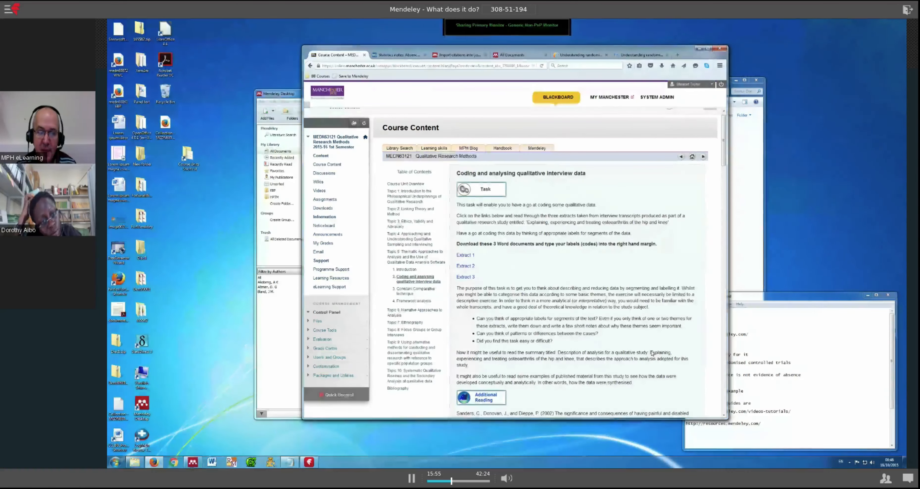
scroll(617, 352, down, 4)
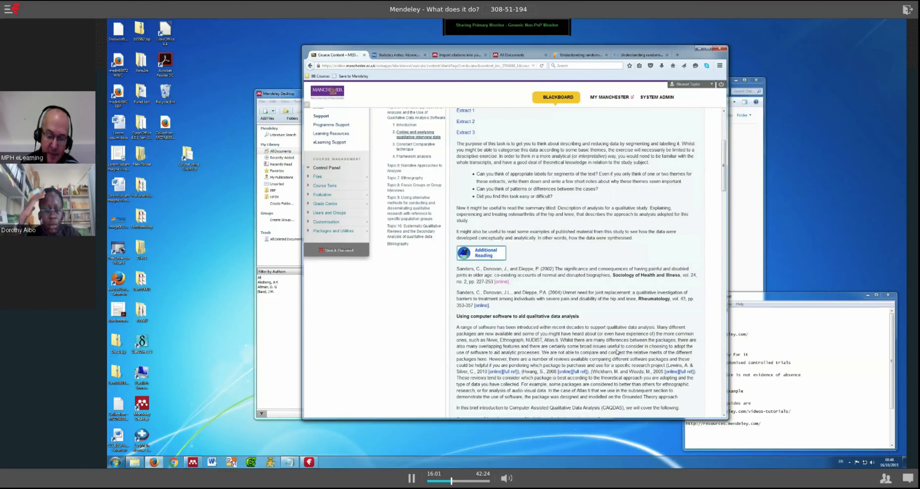
click(501, 282)
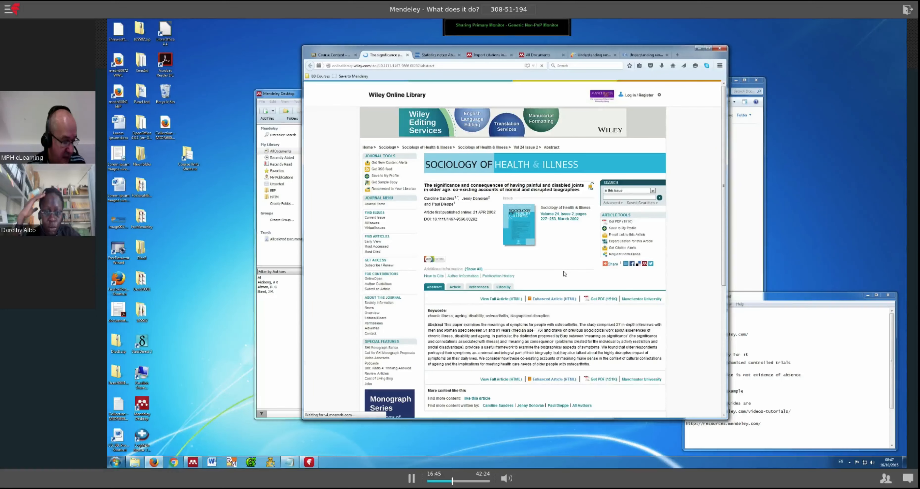
click(611, 222)
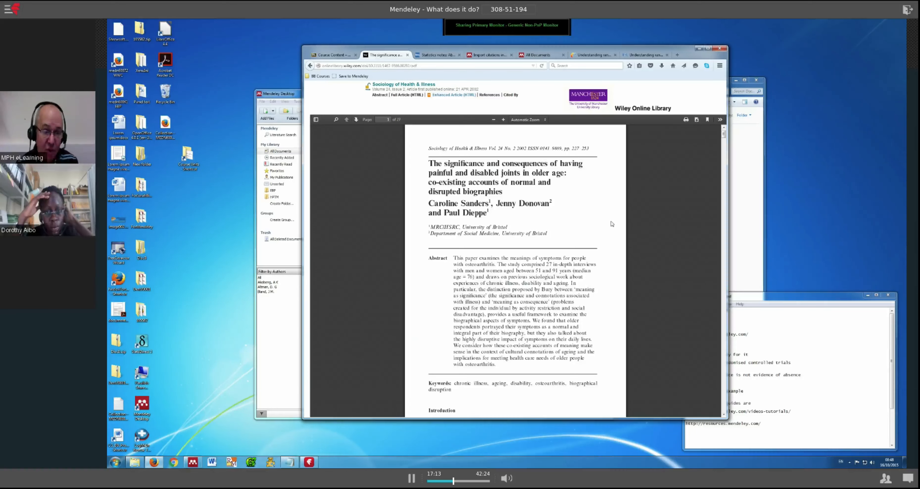
Preview the article in the Save to Mendeley importer without saving it, and download its PDF and open the containing folder
click(349, 77)
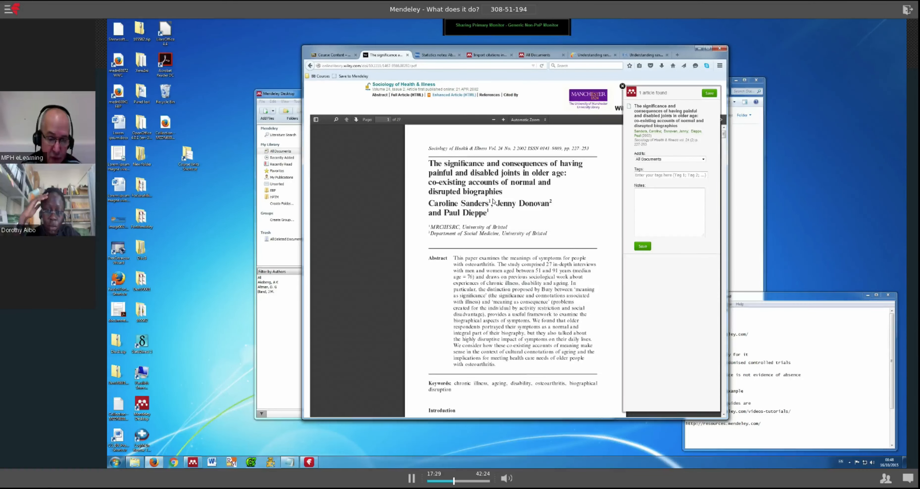
click(622, 87)
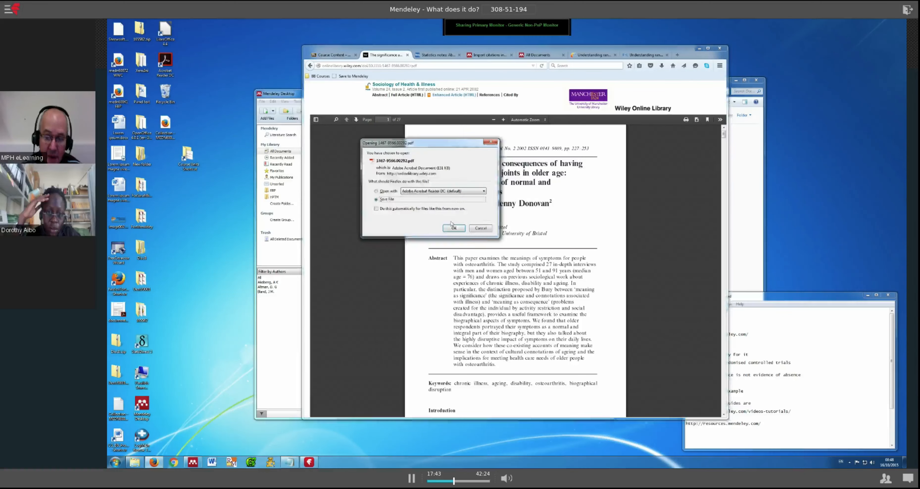
click(452, 227)
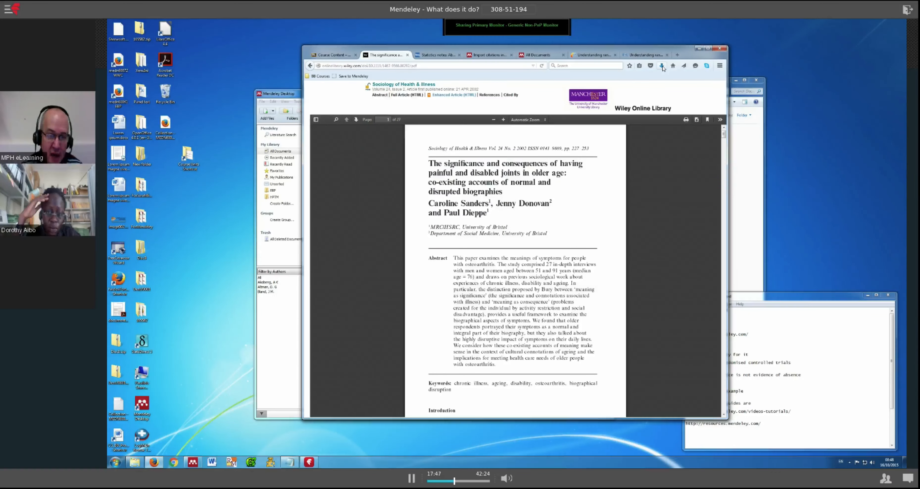
click(661, 66)
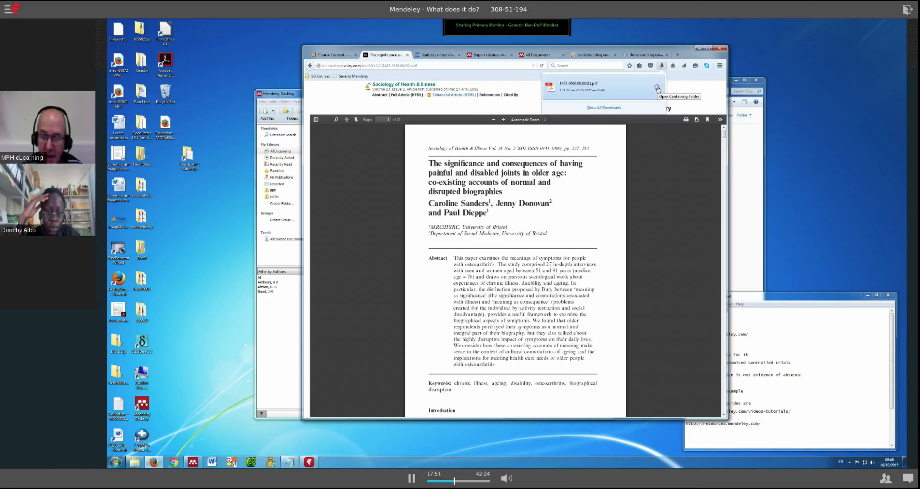
click(657, 88)
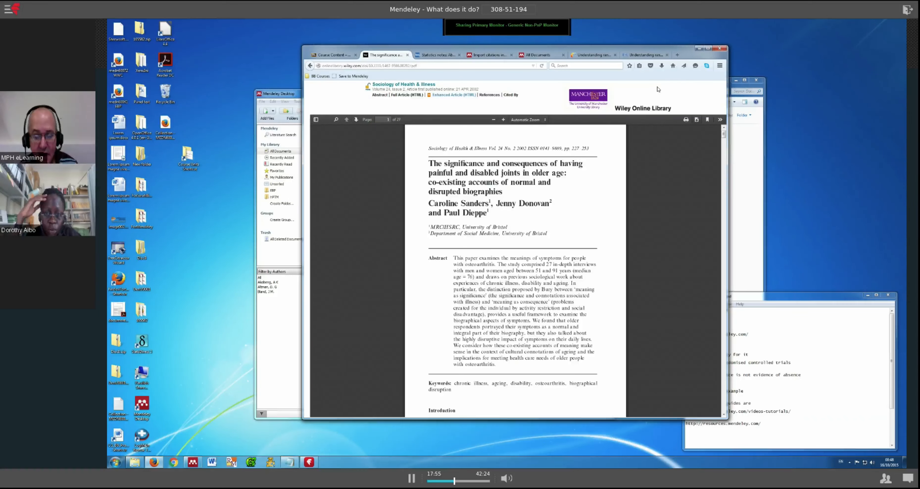
Arrange Mendeley Desktop beside the Downloads folder and import 1467-9566.00292.pdf into All Documents
click(287, 93)
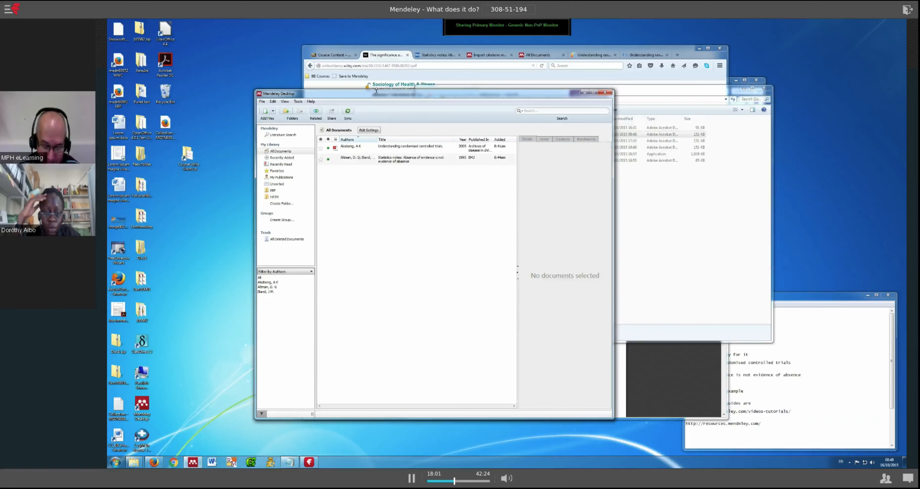
drag(376, 91, 330, 106)
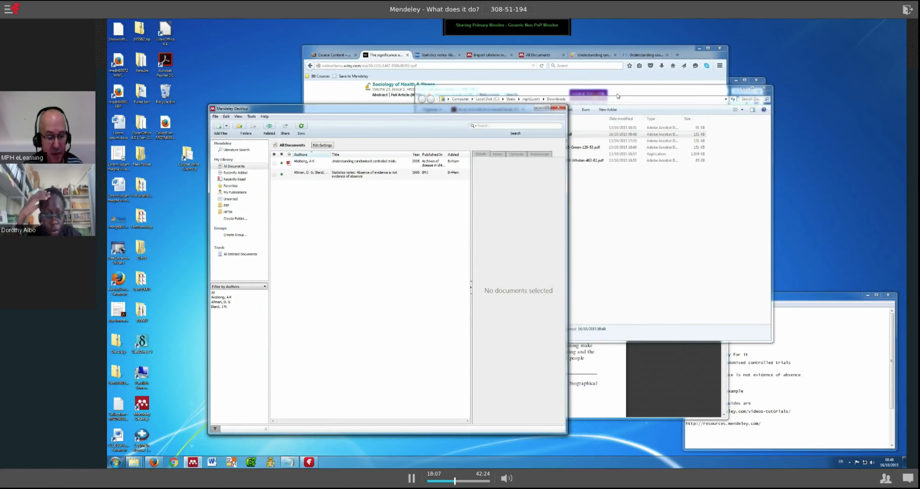
click(617, 96)
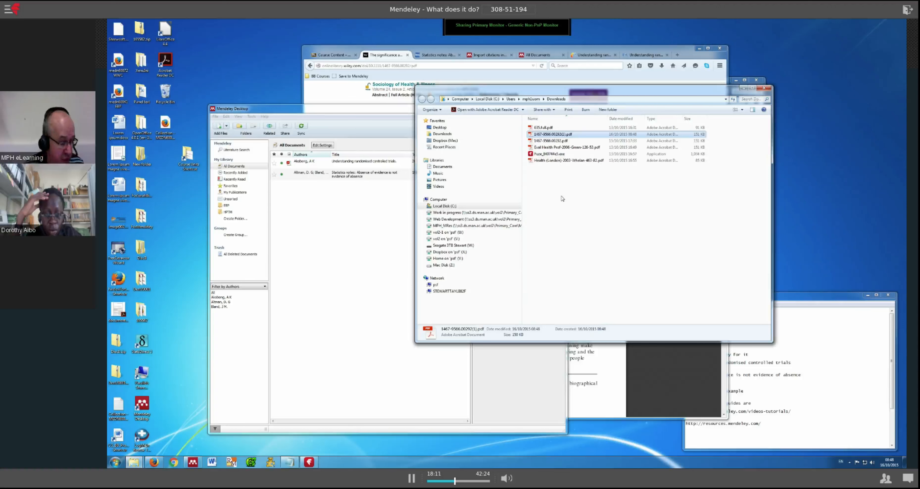
click(485, 418)
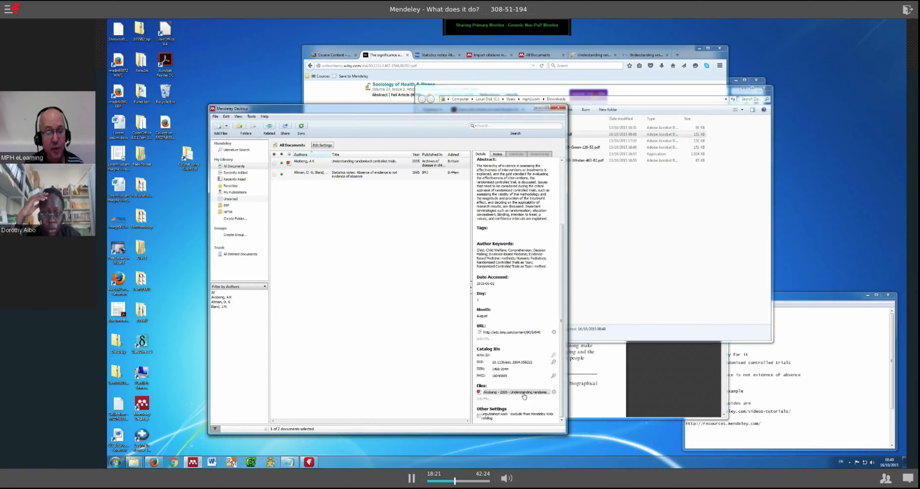
click(659, 271)
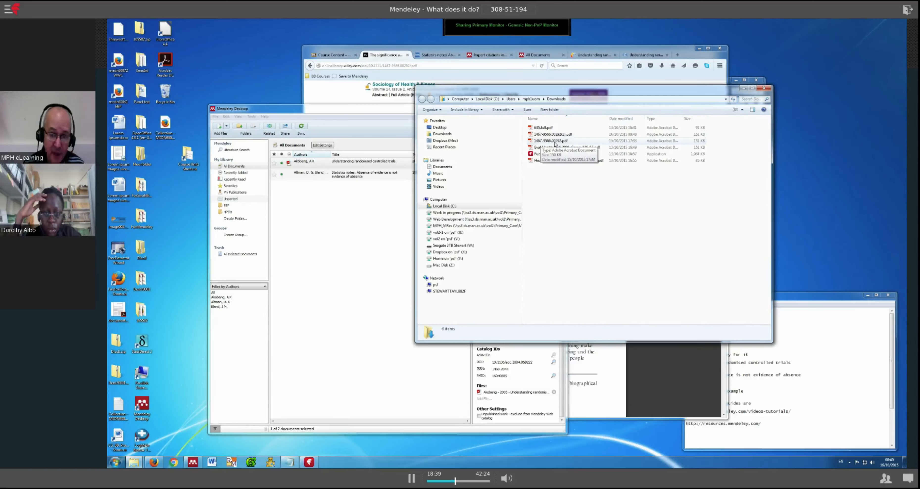
click(555, 144)
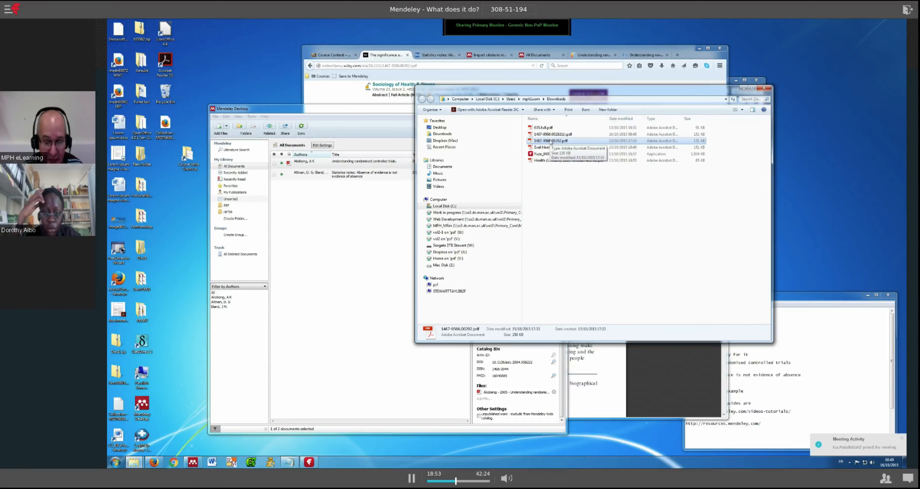
drag(550, 141, 355, 249)
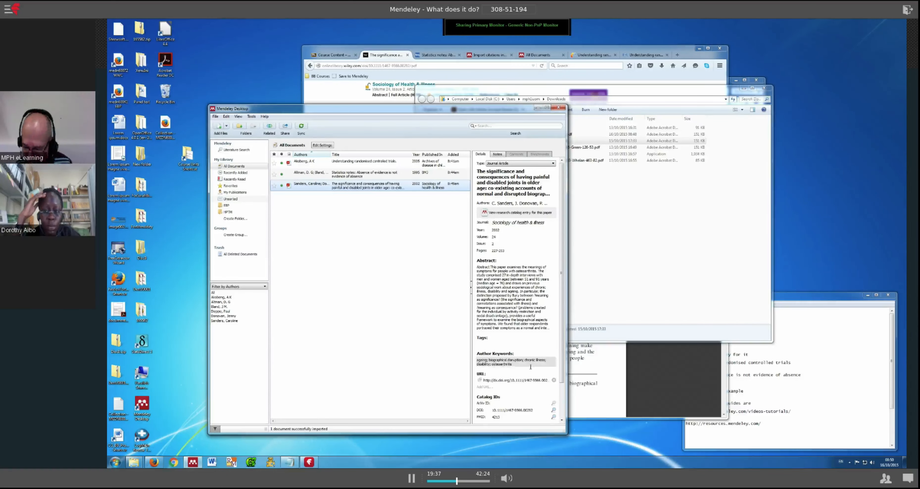
Review the imported article's details down to its attached file, and check the Mendeley.txt notes for the remaining topics
click(562, 359)
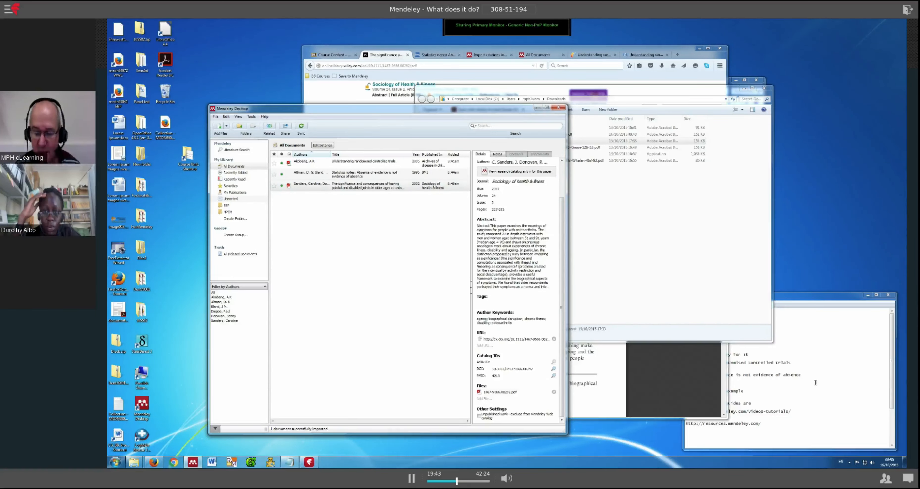
click(805, 386)
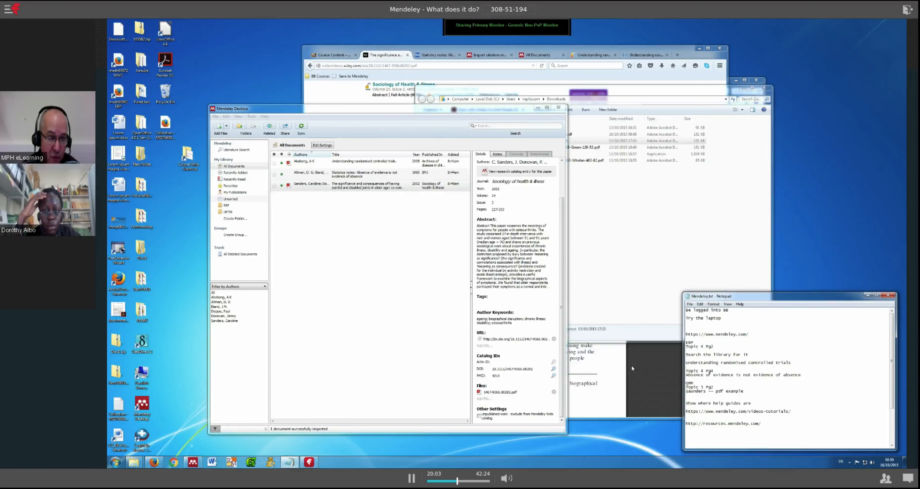
click(371, 296)
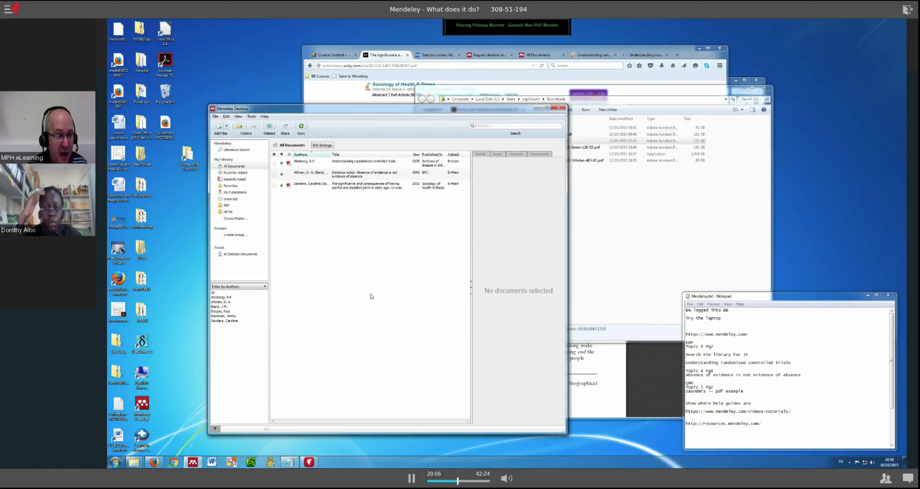
click(723, 274)
click(307, 319)
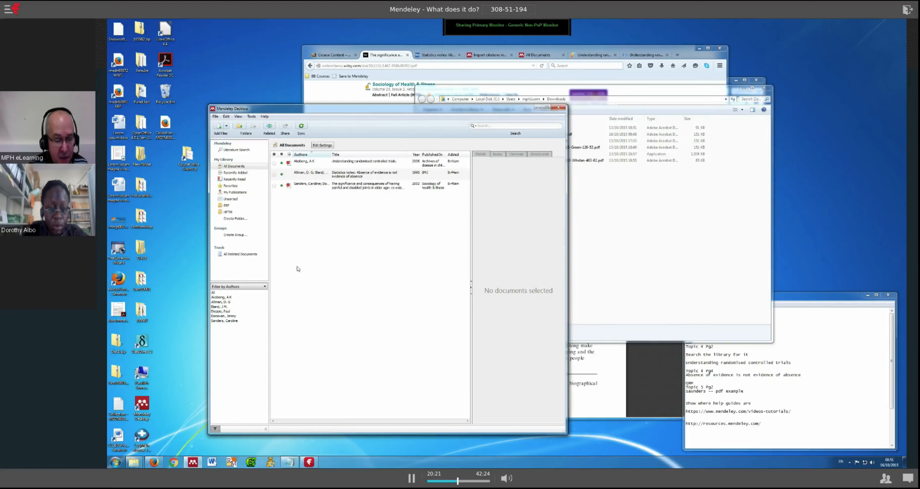
Start a manual document entry in Mendeley Desktop, set its type to Web Page and look through its available fields
click(215, 117)
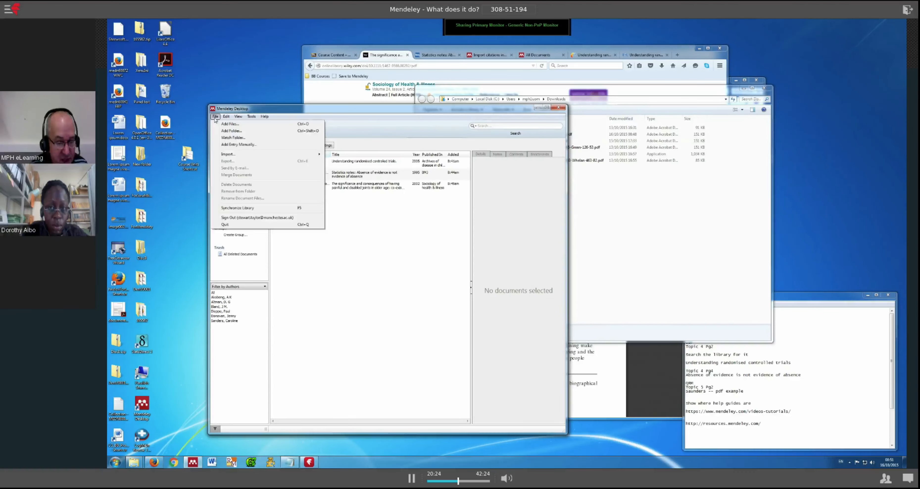
click(237, 144)
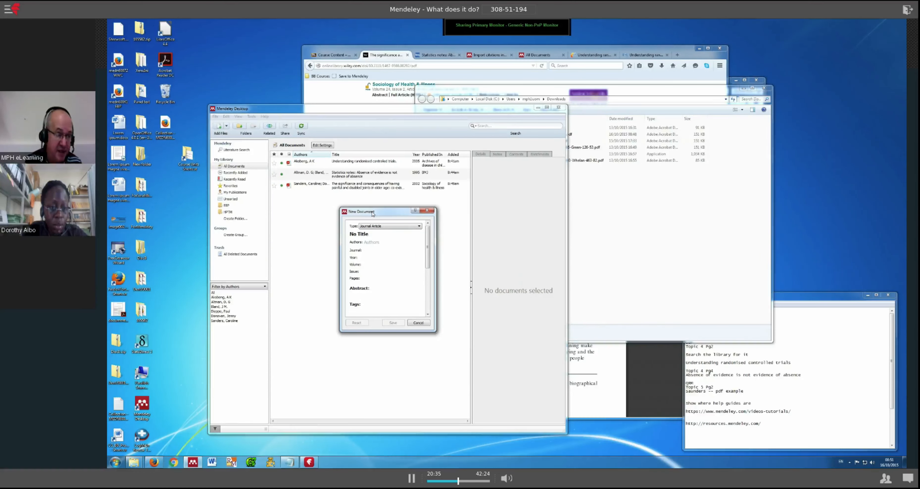
click(419, 226)
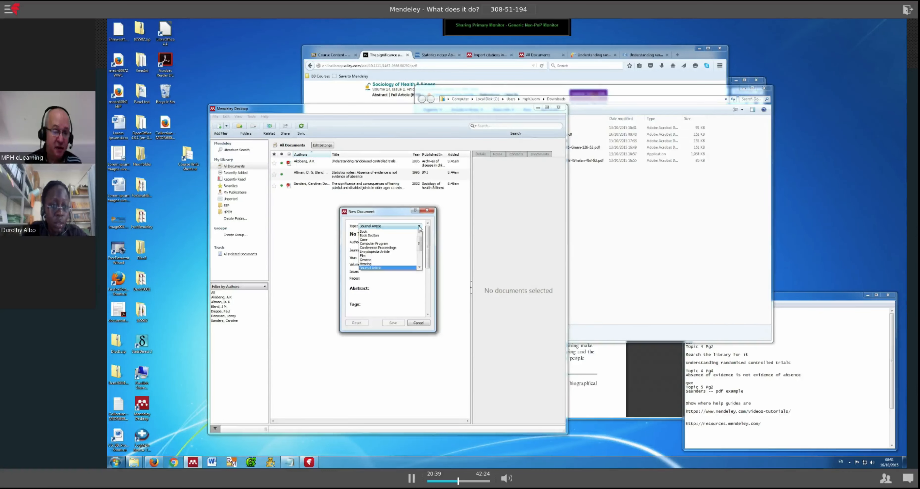
scroll(419, 243, up, 1)
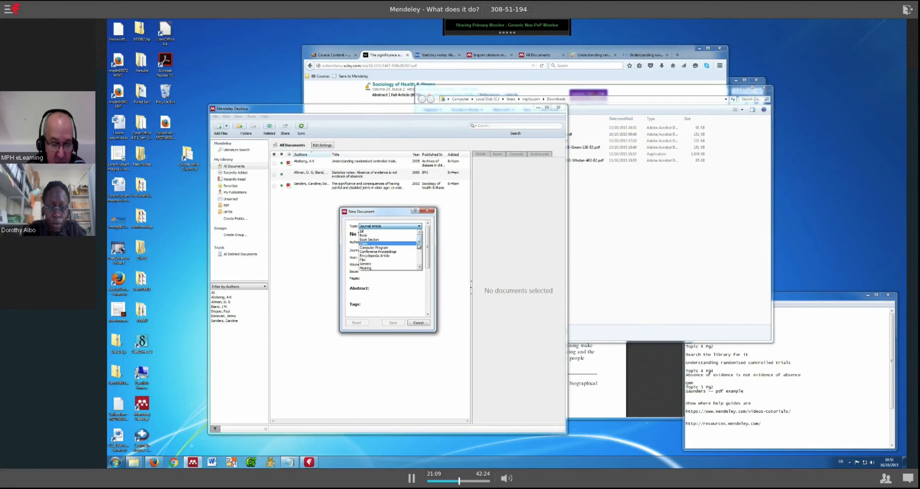
scroll(418, 251, down, 3)
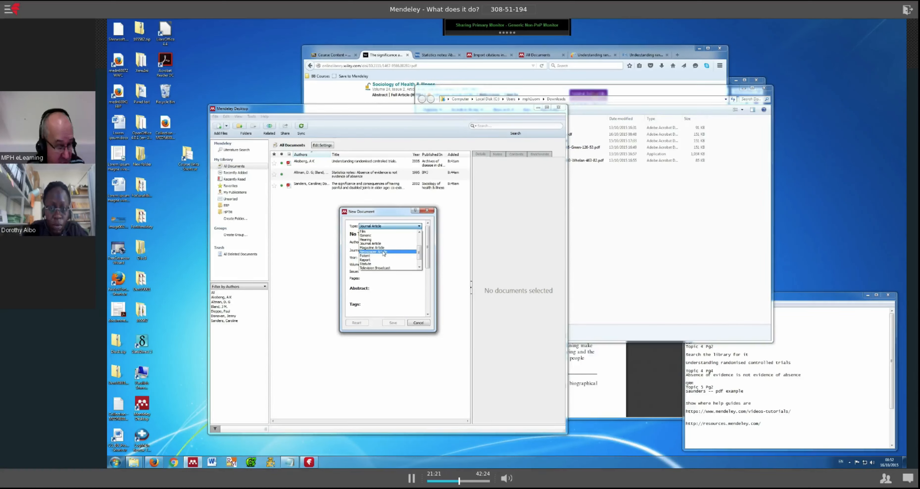
click(421, 267)
click(420, 267)
click(420, 267)
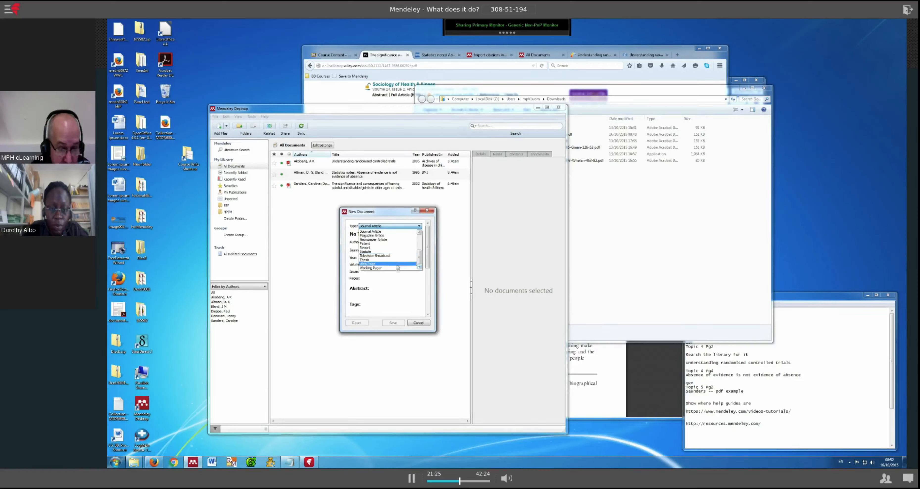
click(382, 264)
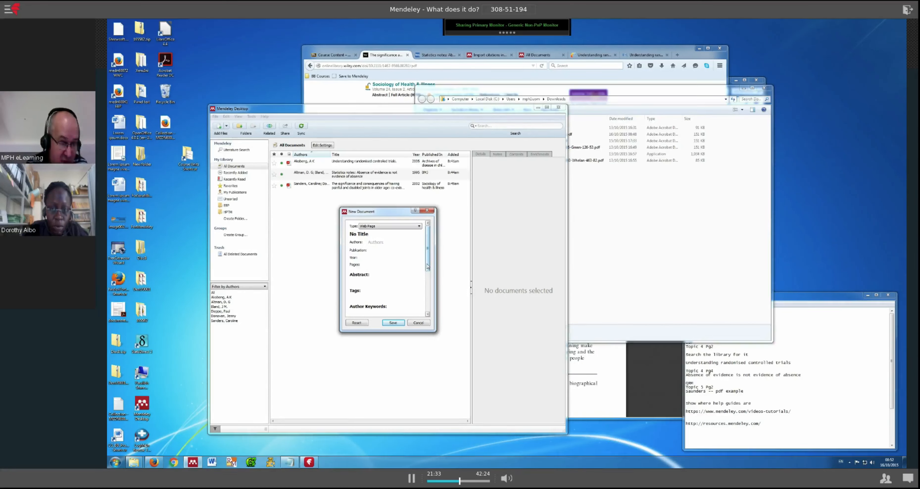
drag(427, 266, 428, 309)
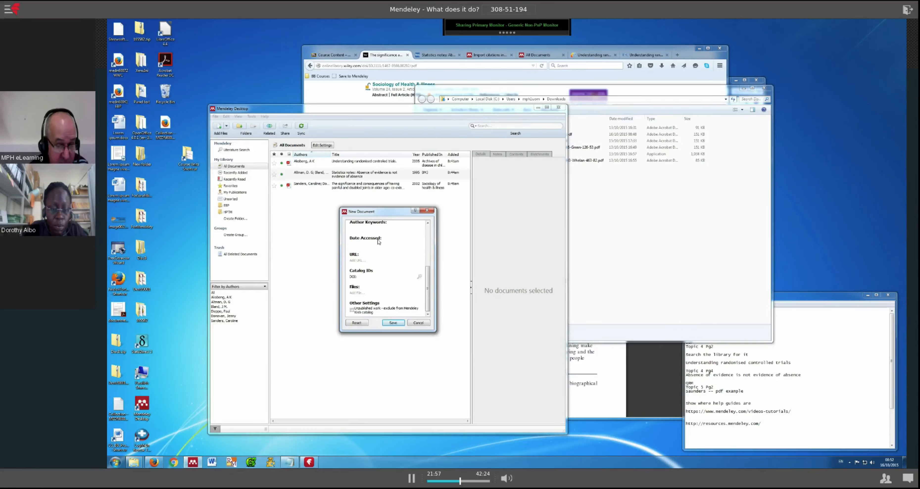
Browse the manual entry's document types, set the type to Book Section, and cancel the entry without saving
click(427, 233)
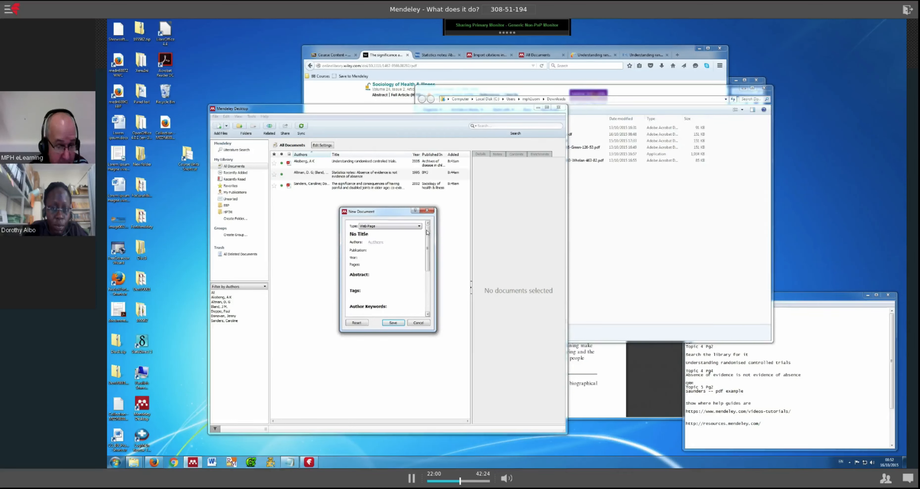
click(395, 226)
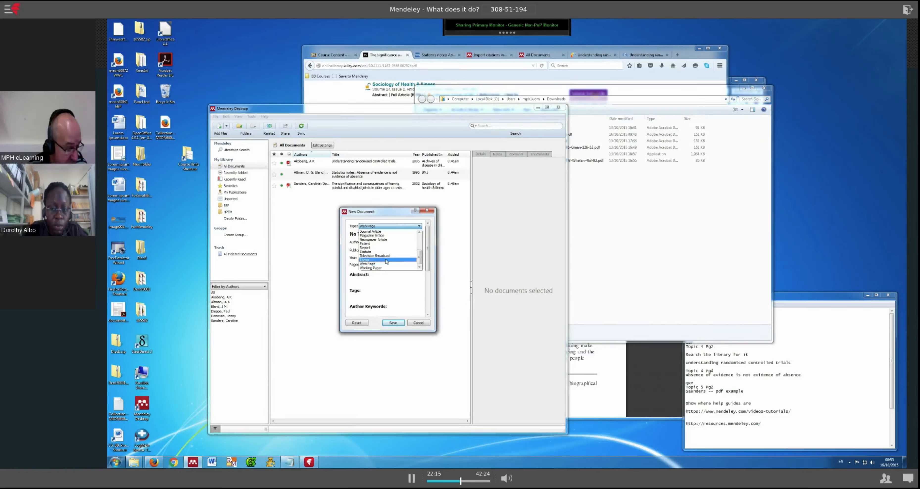
click(420, 239)
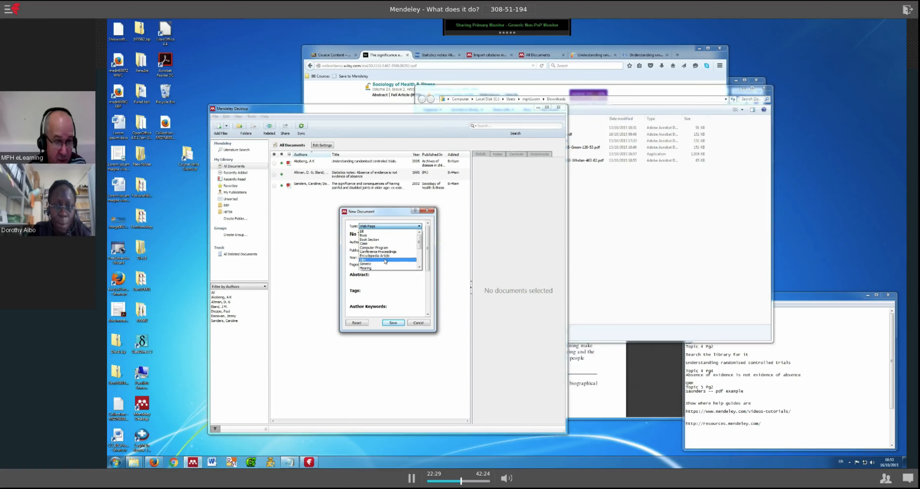
click(373, 239)
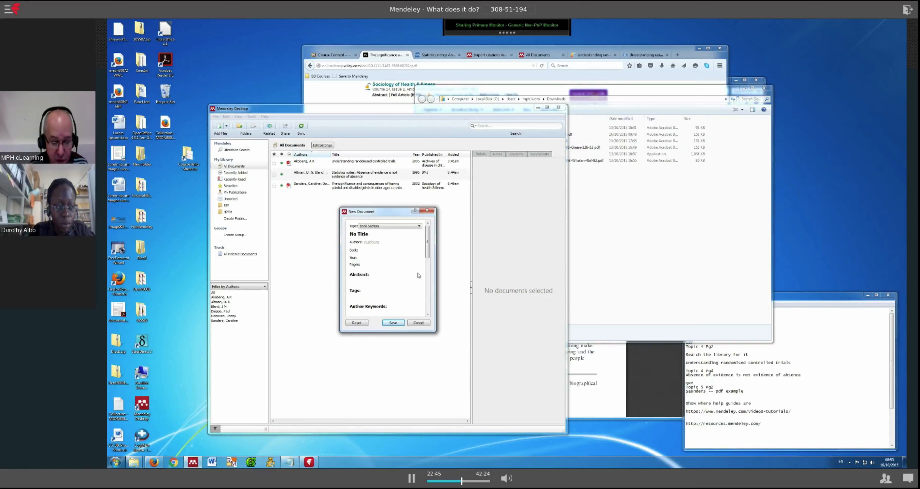
click(417, 323)
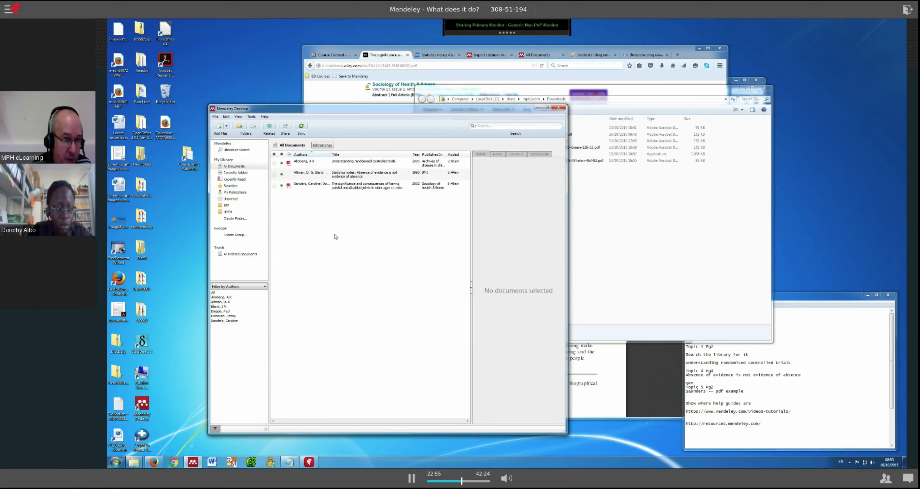
Open the attached 1467-9566.00292.pdf of the article on painful and disabled joints and skim its first pages
click(297, 185)
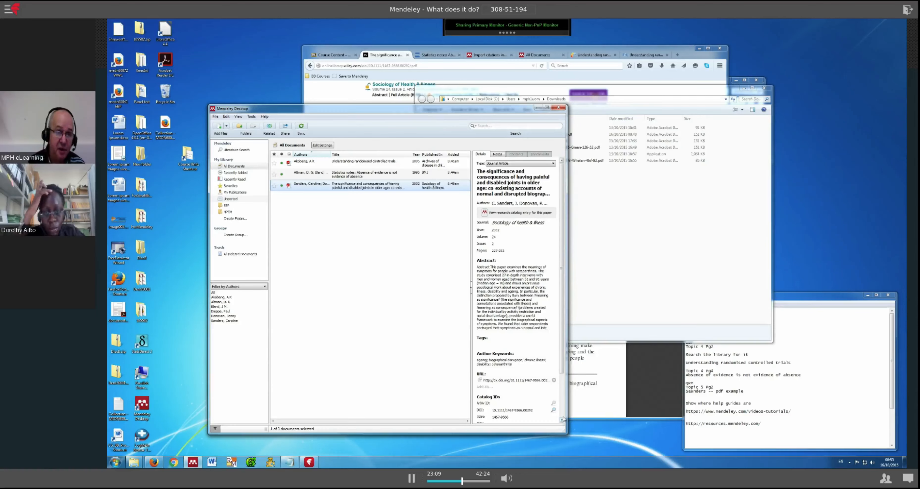
scroll(562, 417, down, 3)
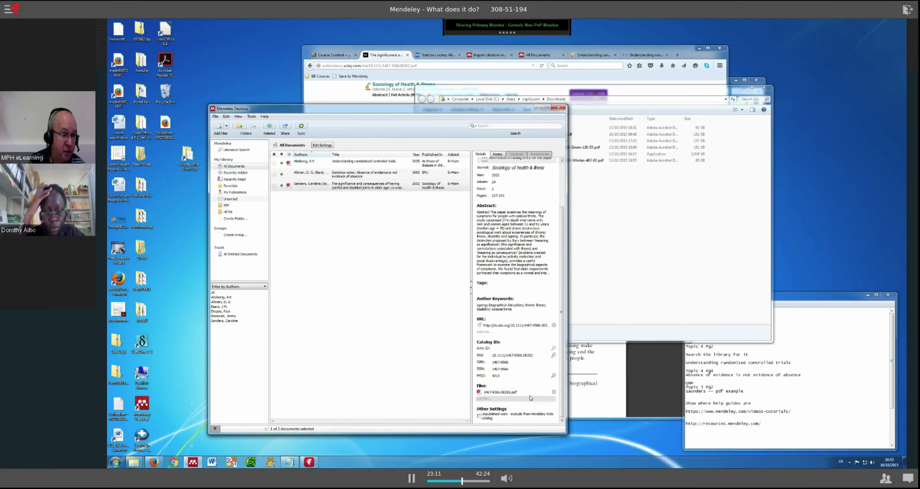
click(511, 395)
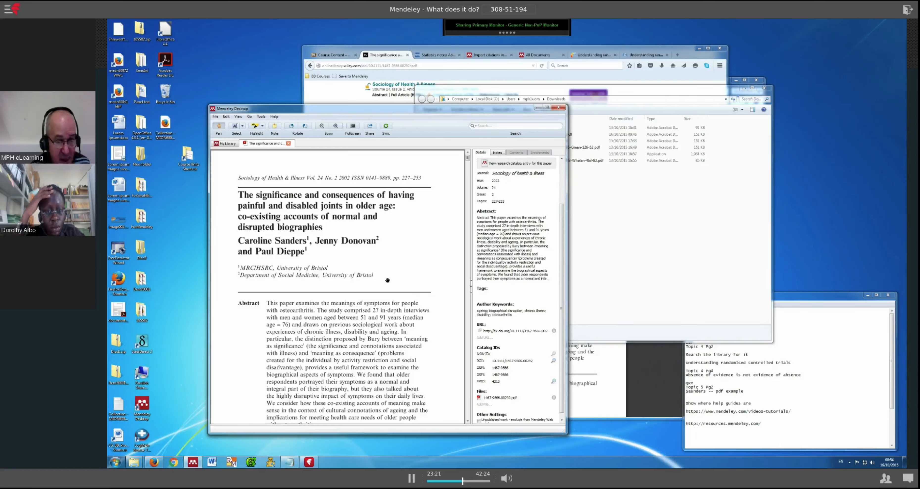
scroll(387, 280, down, 10)
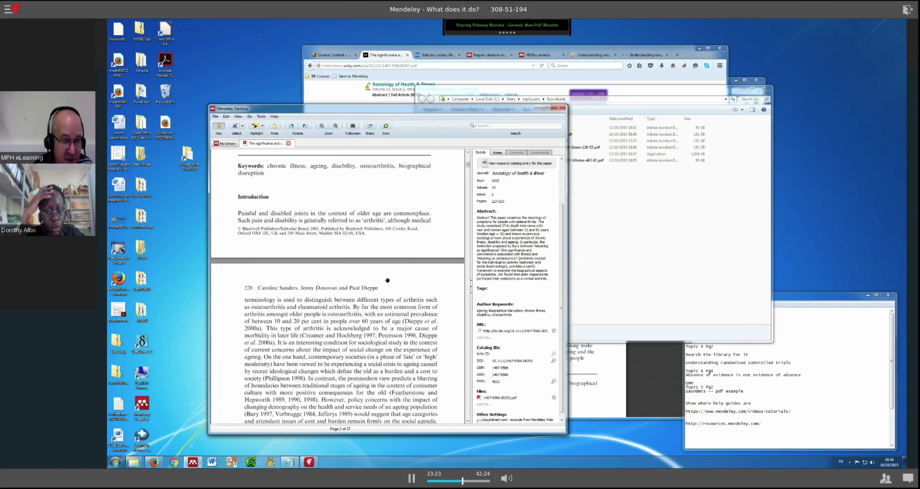
scroll(387, 280, down, 10)
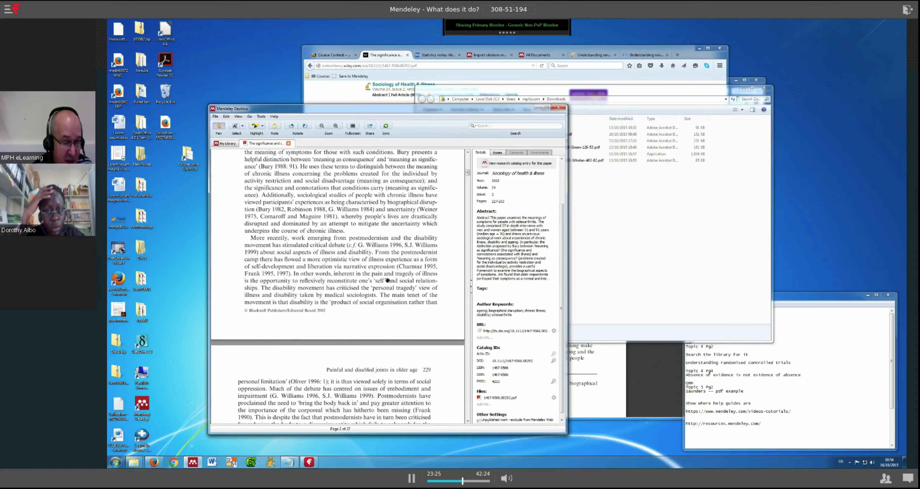
scroll(387, 280, down, 3)
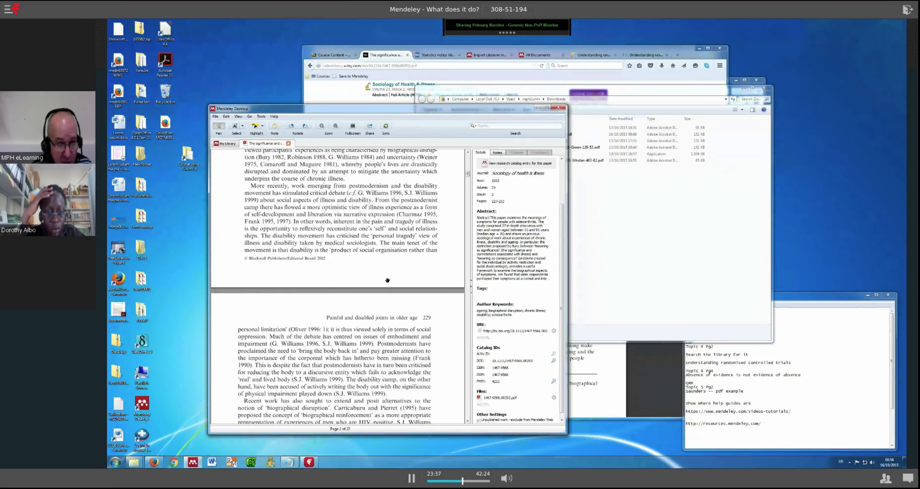
scroll(387, 280, up, 10)
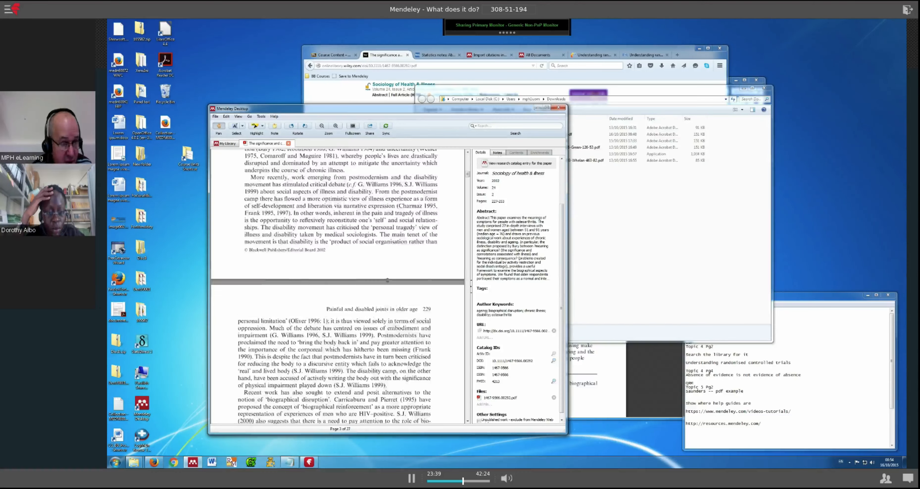
scroll(387, 280, up, 5)
Highlight the text from the start of the Introduction paragraph into the opening lines of page 228
scroll(387, 280, down, 3)
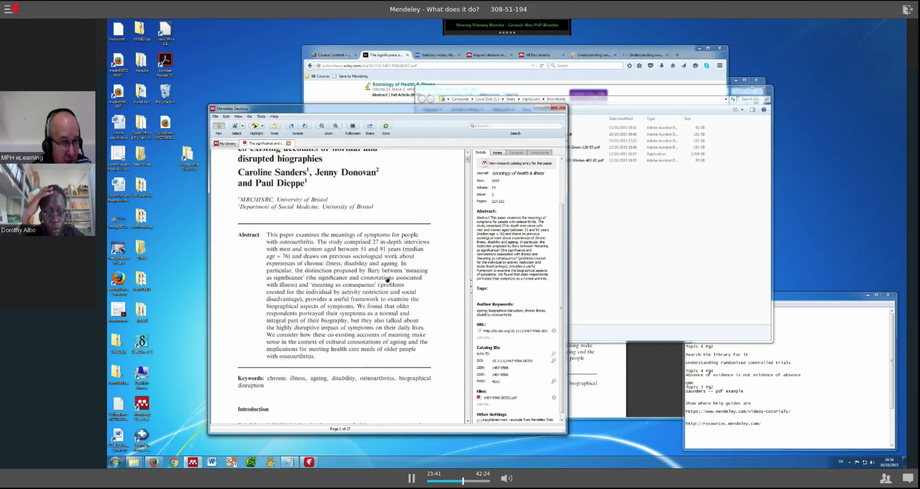
scroll(387, 280, down, 3)
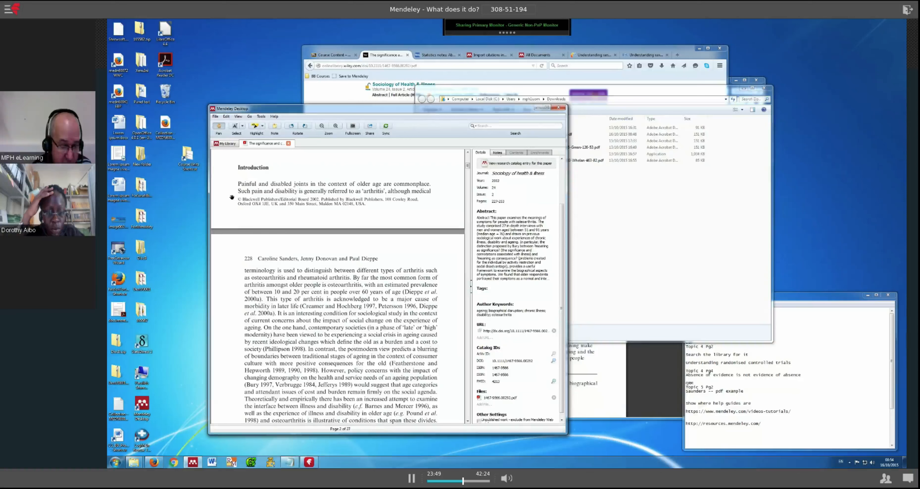
click(256, 126)
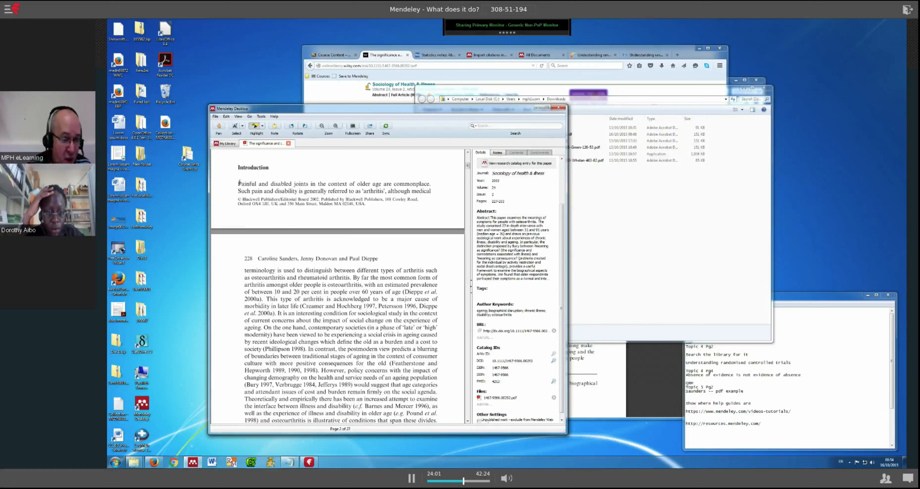
drag(239, 182, 437, 297)
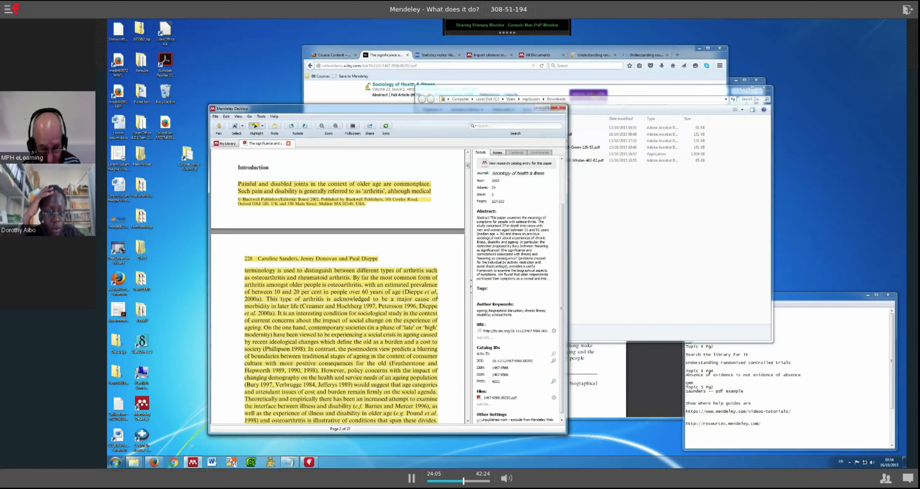
Mark a rectangular highlight on page 228 from the line starting "Hepworth 1989" to the one ending "mitigate the uncertainty which"
scroll(412, 326, down, 4)
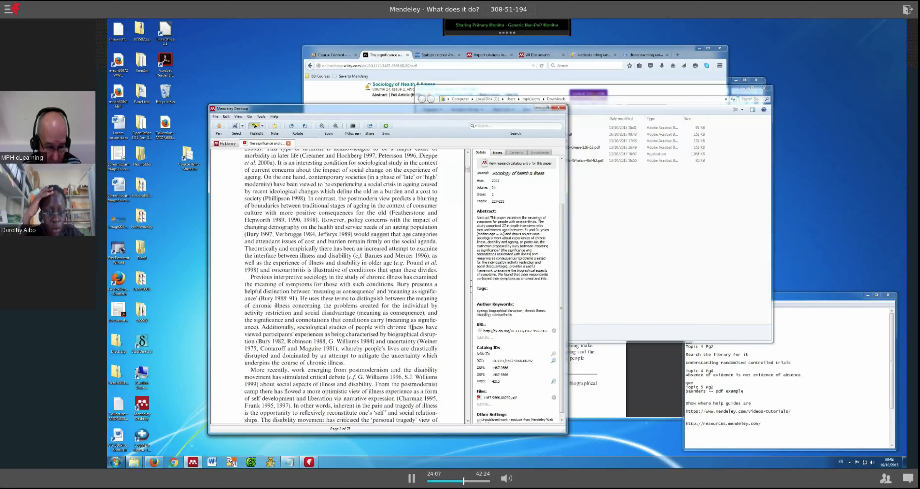
scroll(412, 327, down, 1)
click(262, 126)
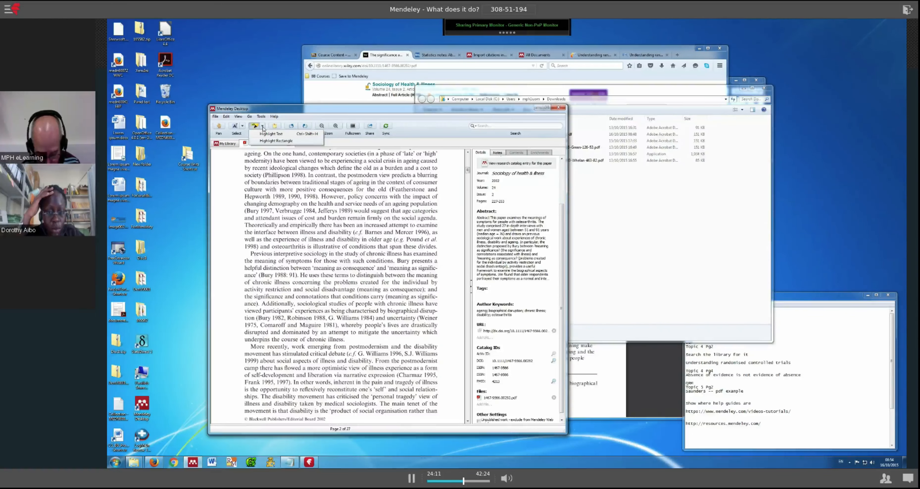
click(272, 141)
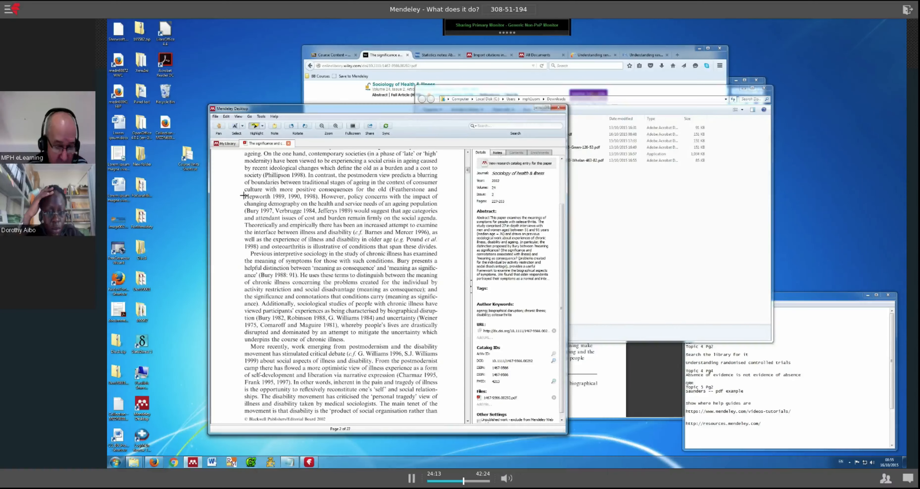
drag(243, 195, 437, 338)
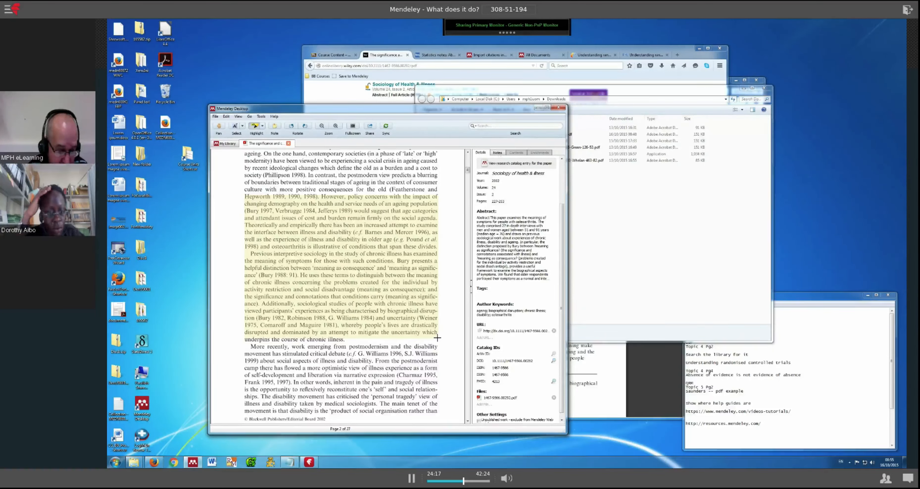
Add a note below the highlighted block reading "this is really good and need to be mentioned" and close it
click(274, 126)
click(382, 396)
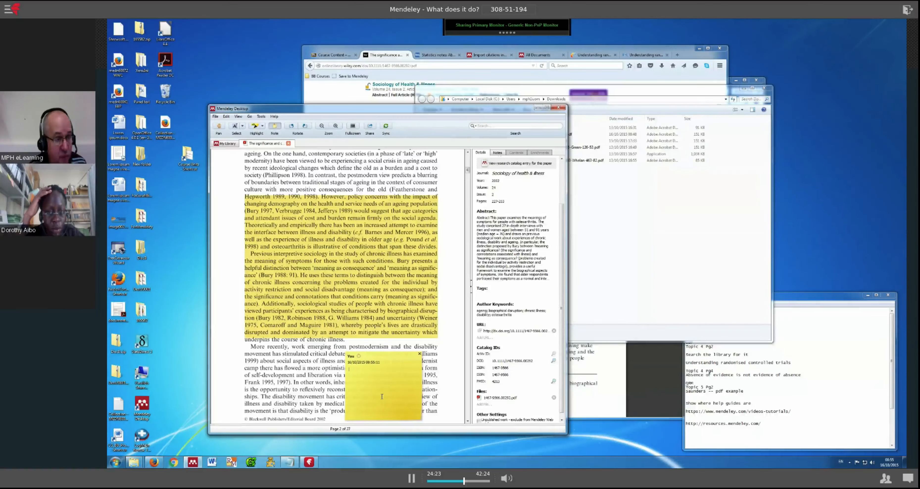
text(this is really good and need to be mentioned)
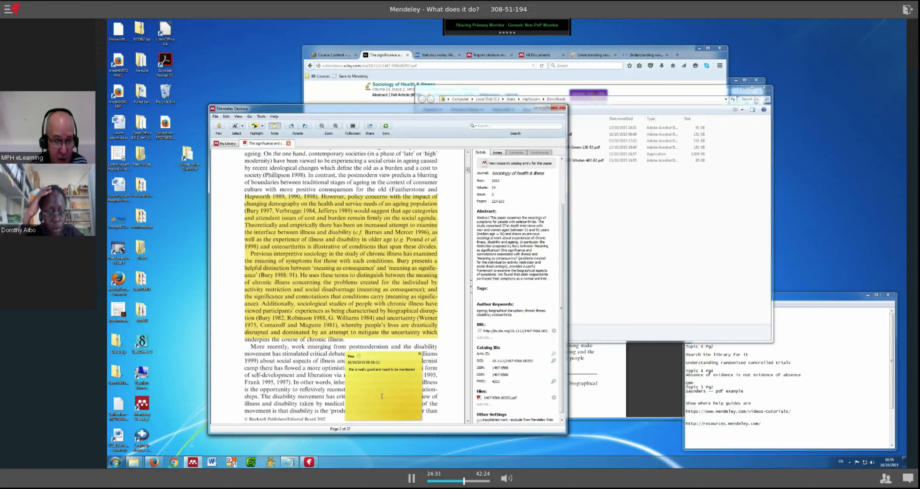
click(411, 339)
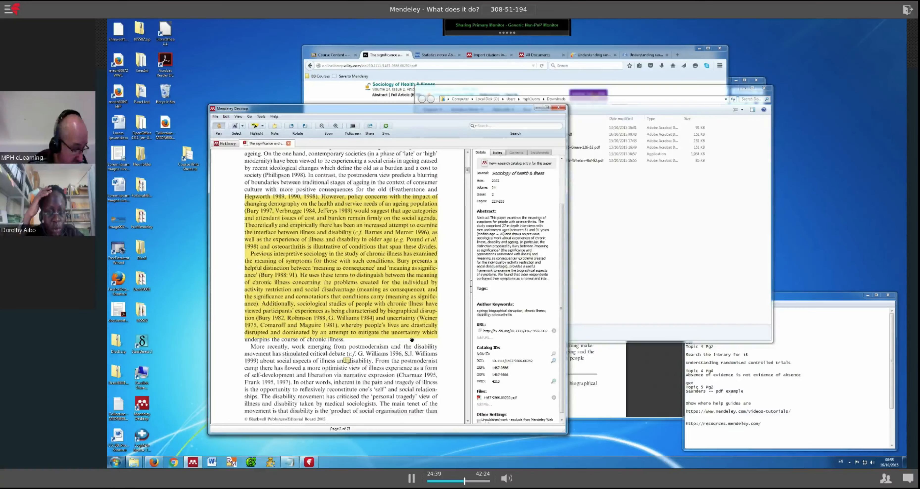
Close the annotated PDF, reopen it from the library and review its highlights and note
click(288, 143)
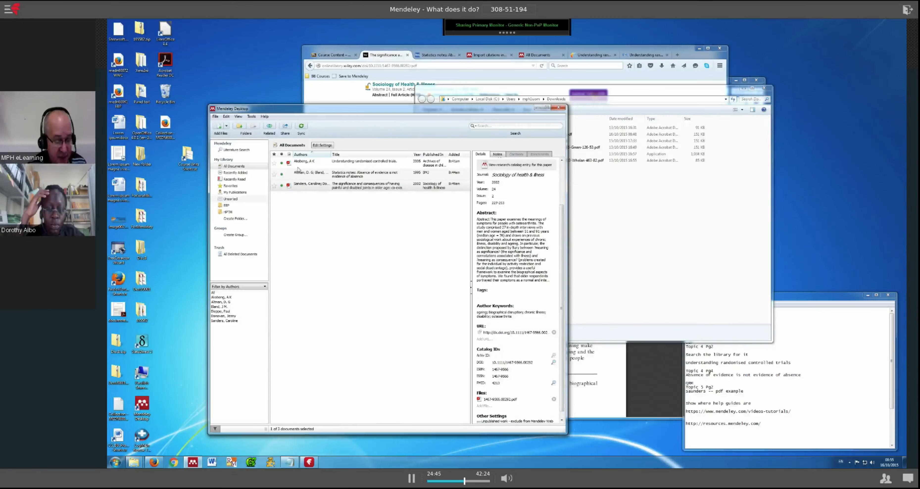
double_click(289, 185)
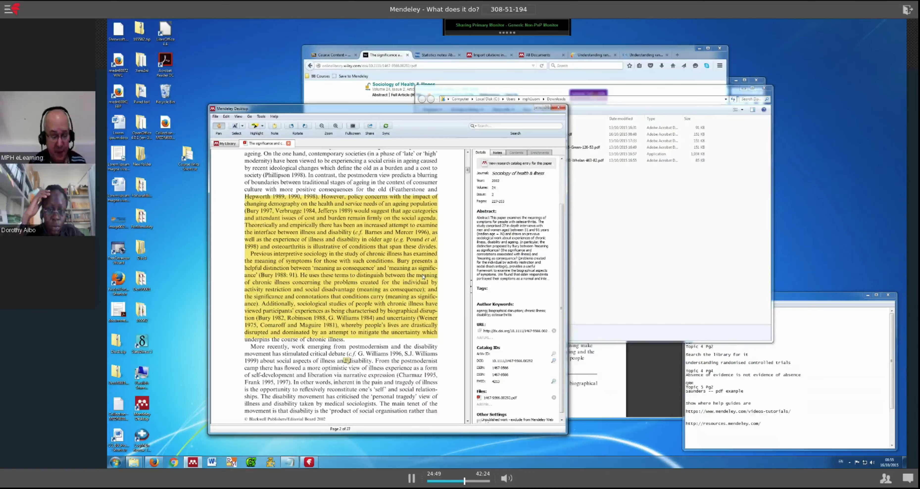
scroll(423, 277, down, 5)
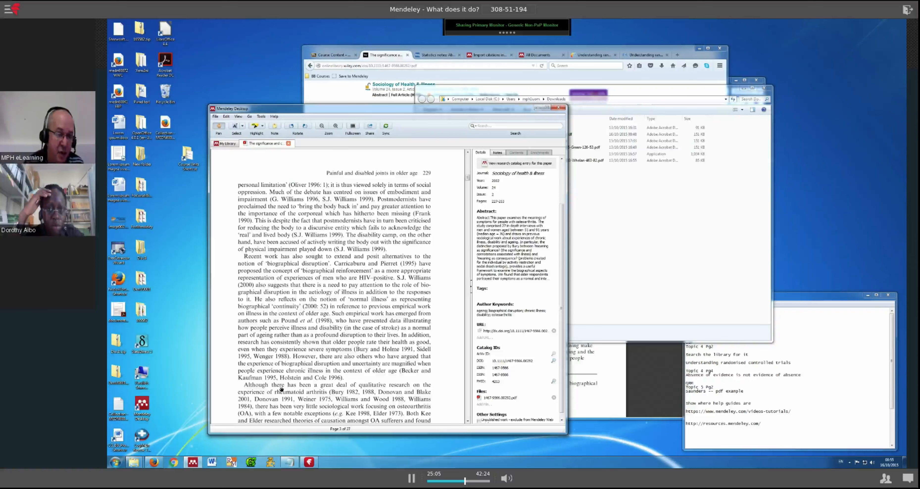
scroll(282, 390, up, 6)
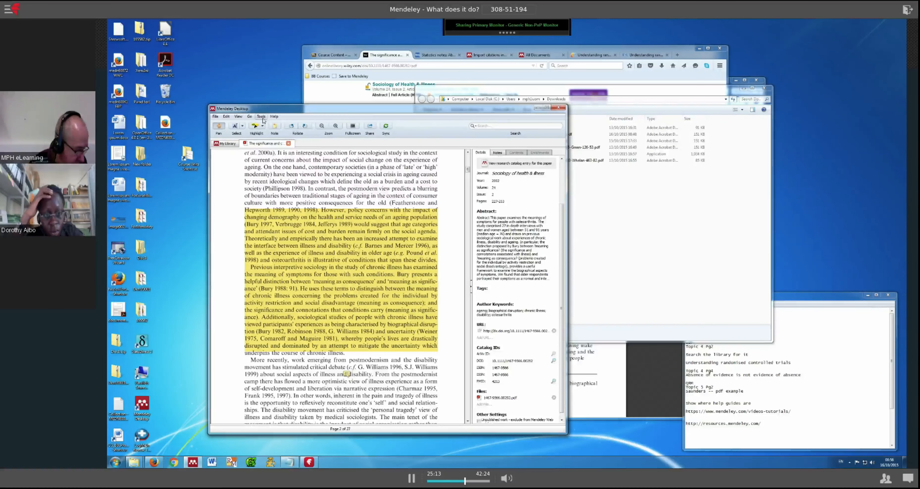
Install the MS Word plugin from Mendeley Desktop and dismiss the installation notice after viewing its instructions
click(262, 118)
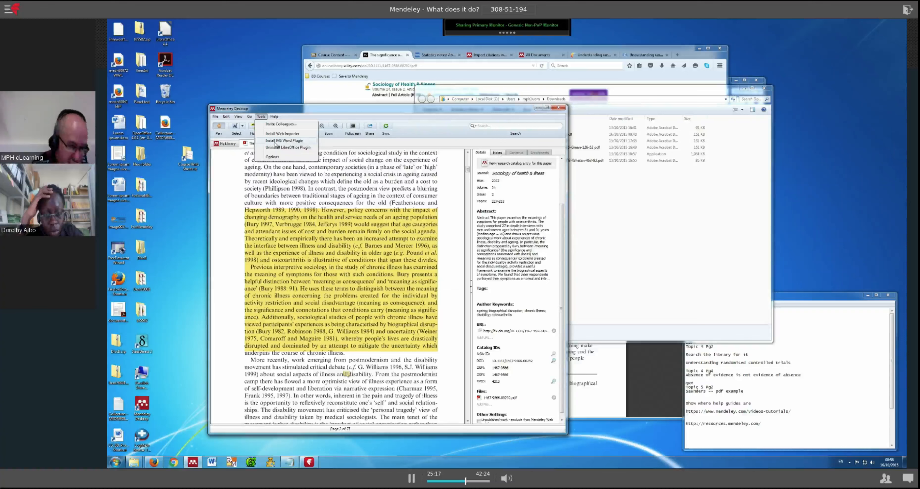
click(298, 141)
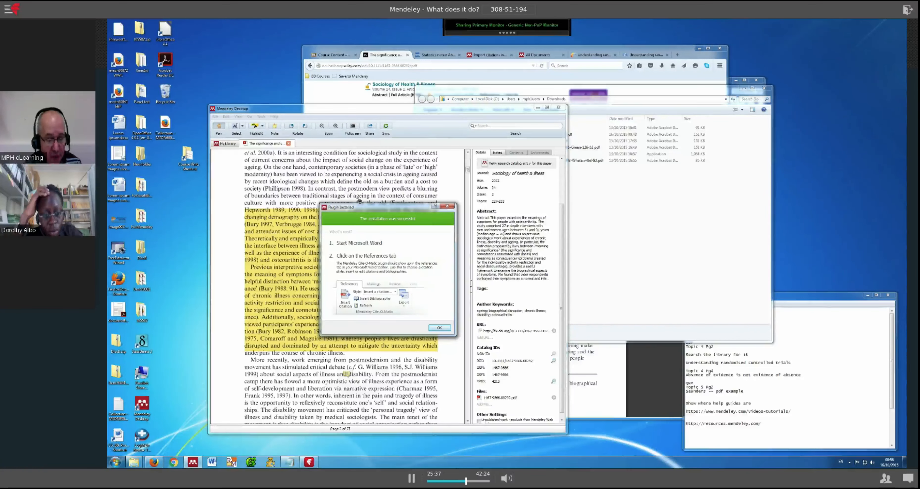
drag(359, 202, 368, 200)
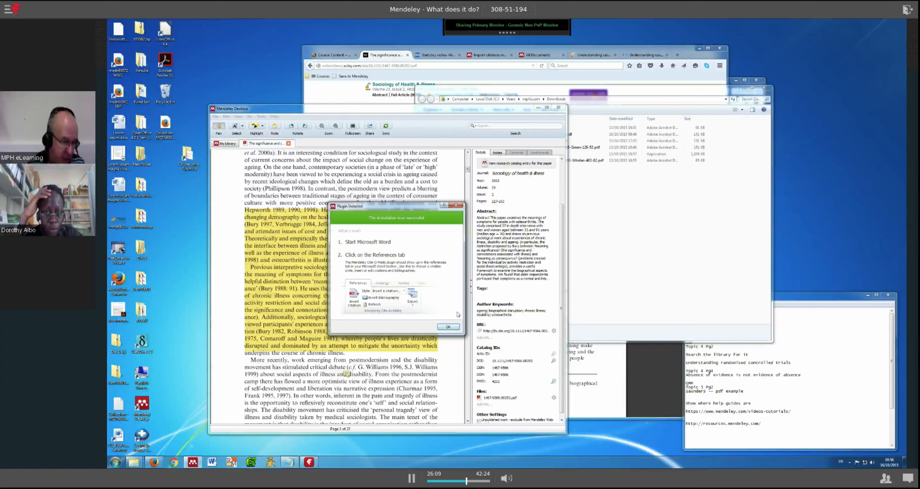
click(446, 327)
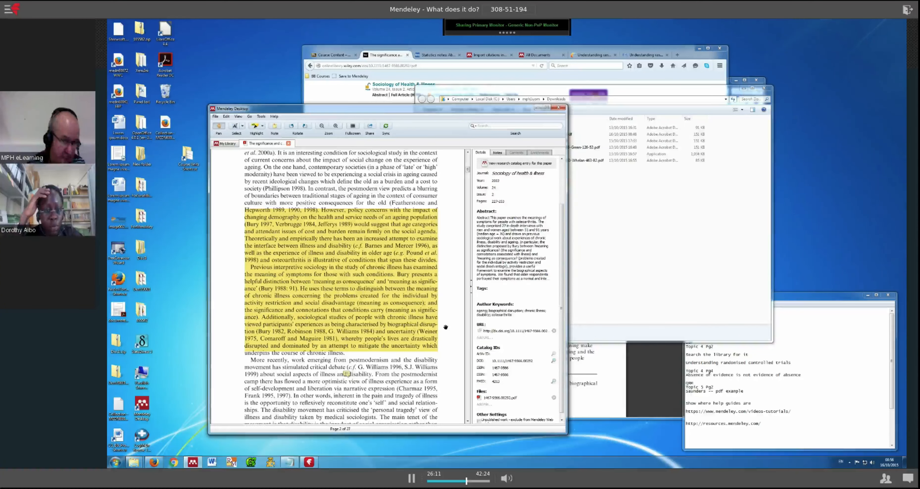
Open a blank document in Microsoft Word, place its window over Mendeley Desktop and display the References tools
click(213, 462)
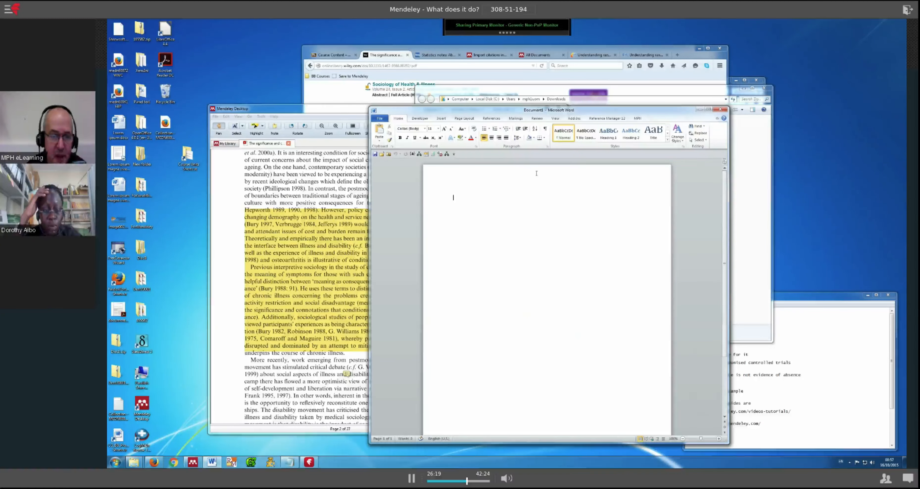
drag(561, 112, 501, 99)
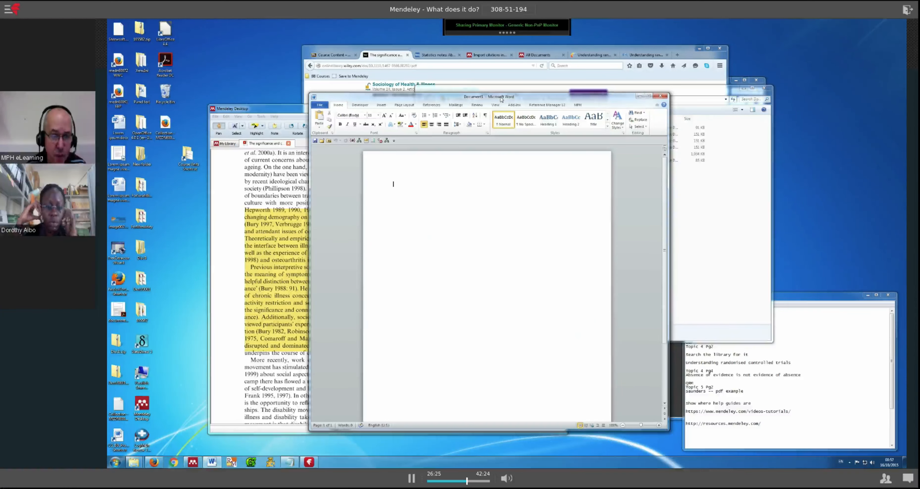
drag(501, 99, 491, 102)
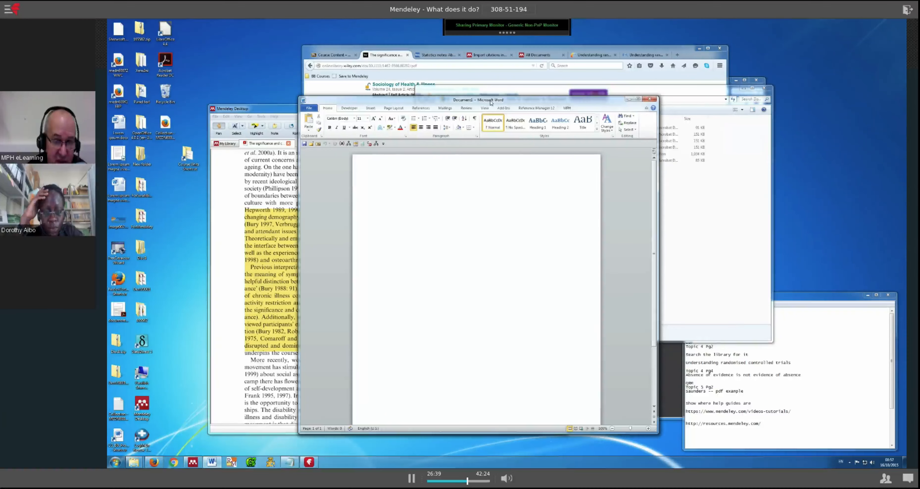
click(420, 108)
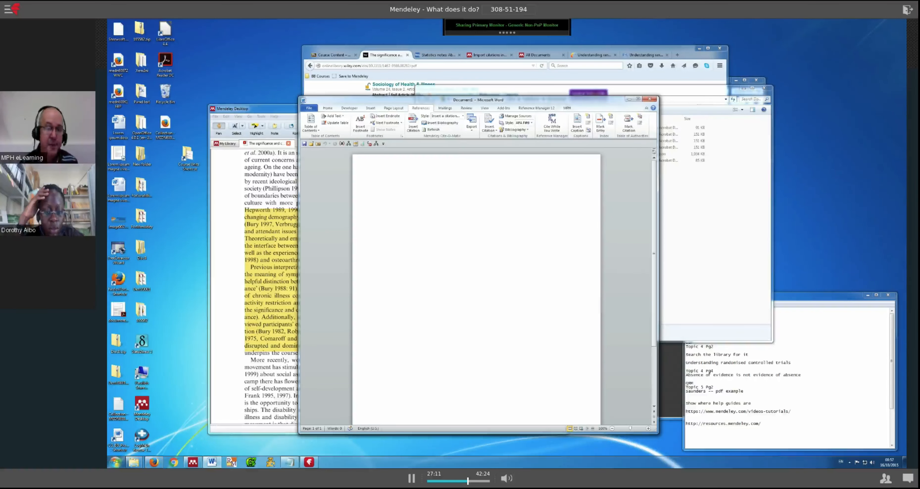
Open EssayText.docx from the Documents library and move its window slightly higher over Mendeley Desktop
mouse_move(134, 462)
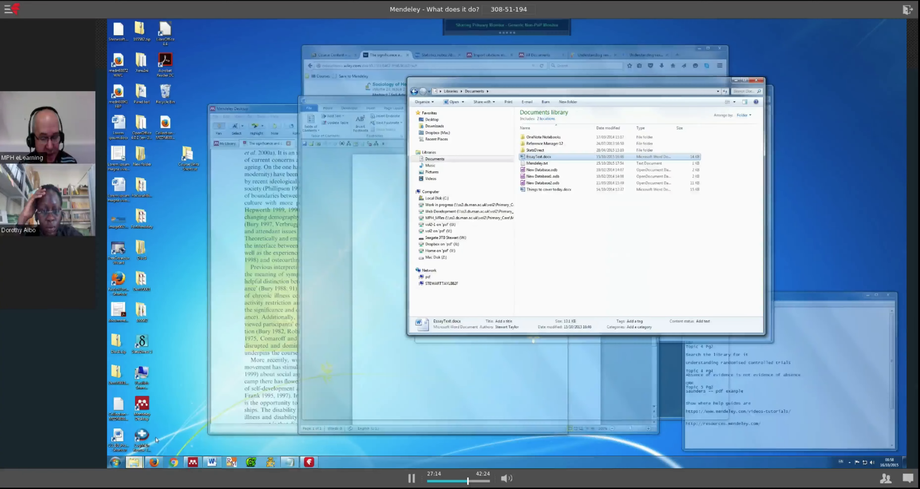
click(155, 436)
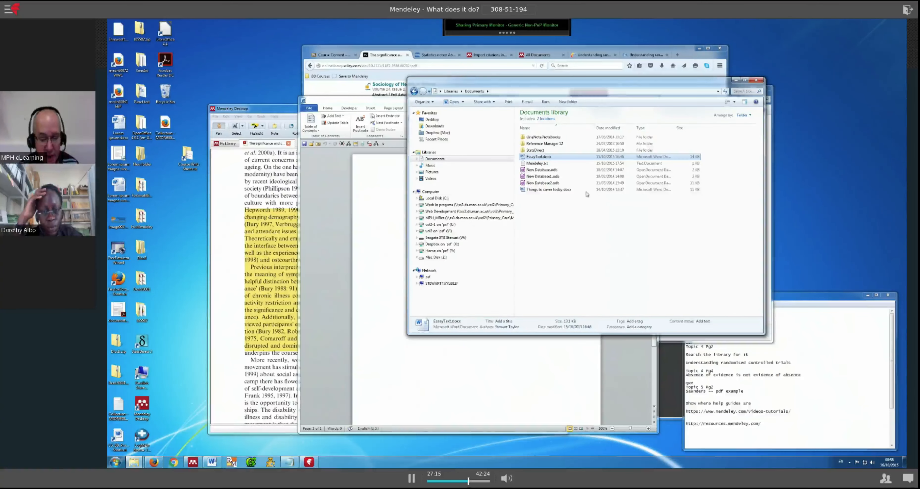
double_click(541, 157)
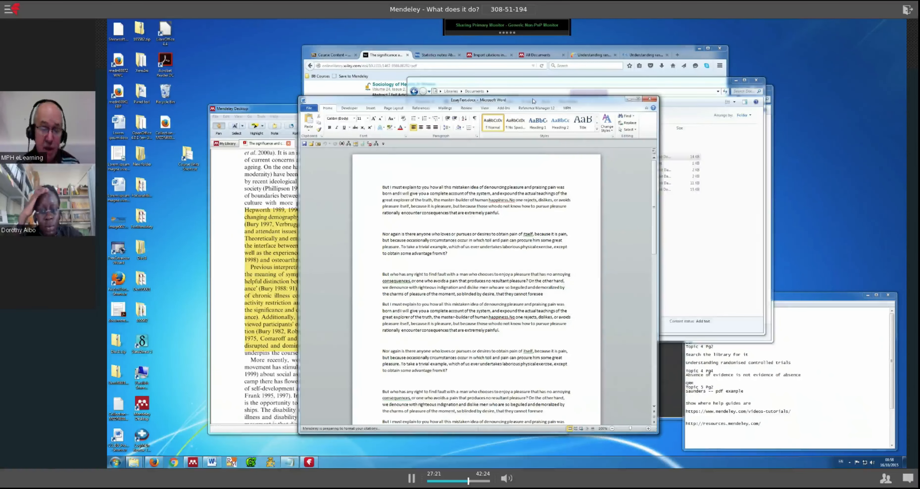
drag(533, 101, 536, 74)
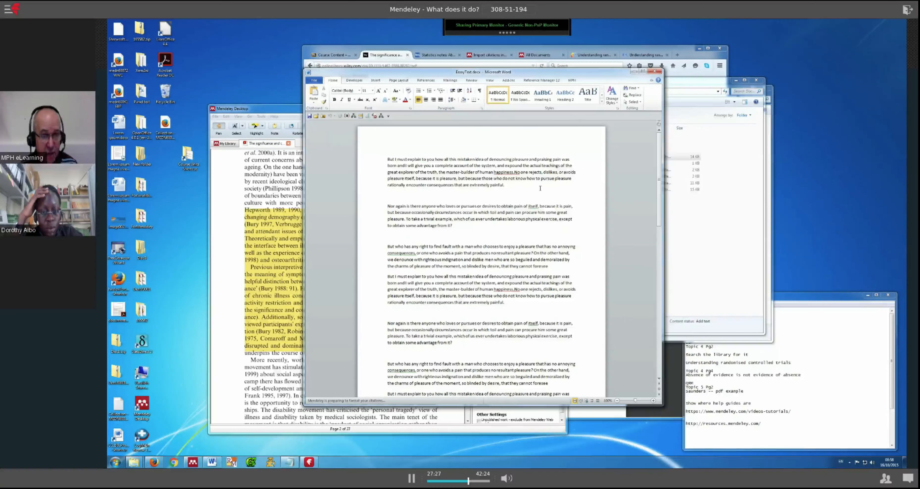
Search for "sand" and cite the article on the significance and consequences of painful and disabled joints at the end of the first paragraph
click(515, 172)
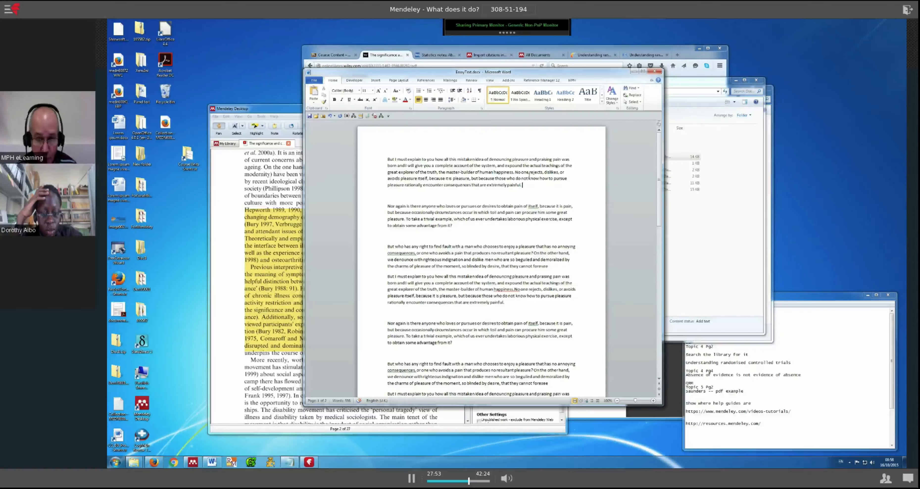
click(427, 80)
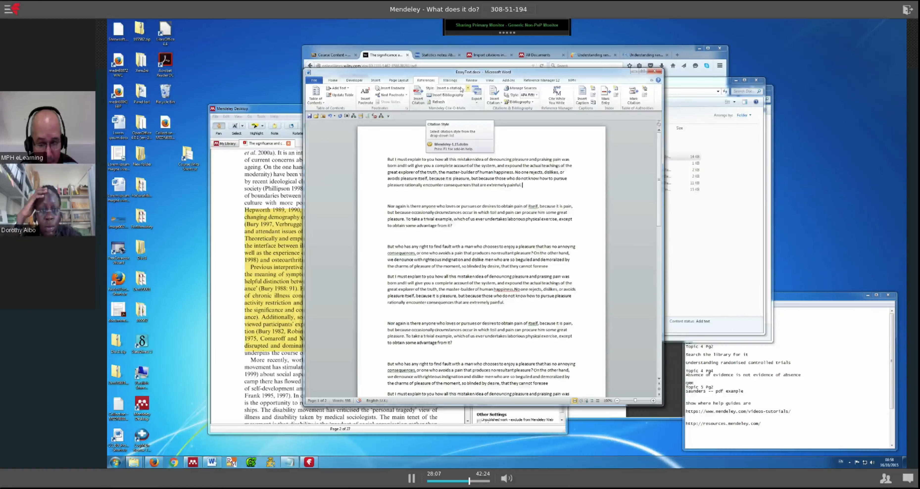
click(460, 88)
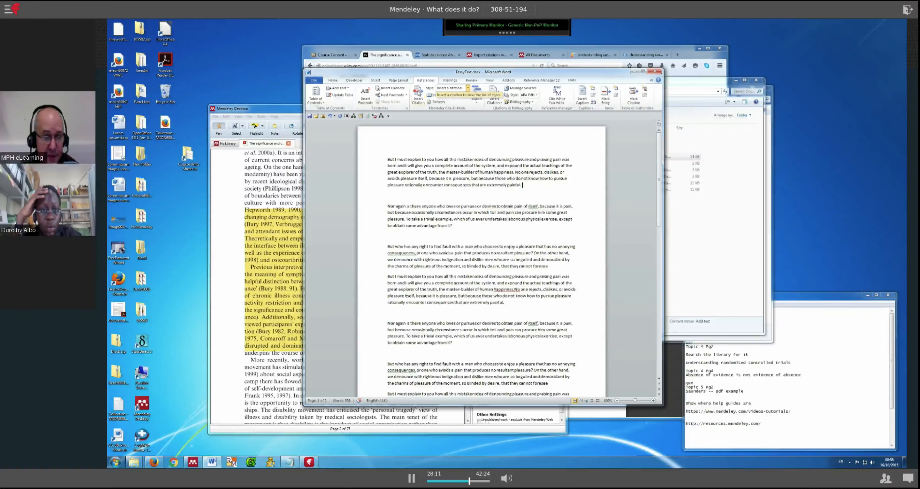
click(418, 94)
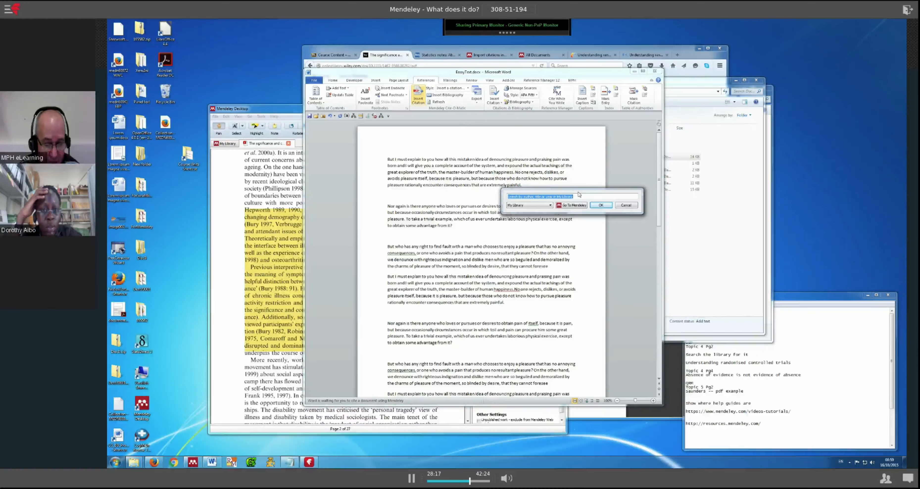
text(sand)
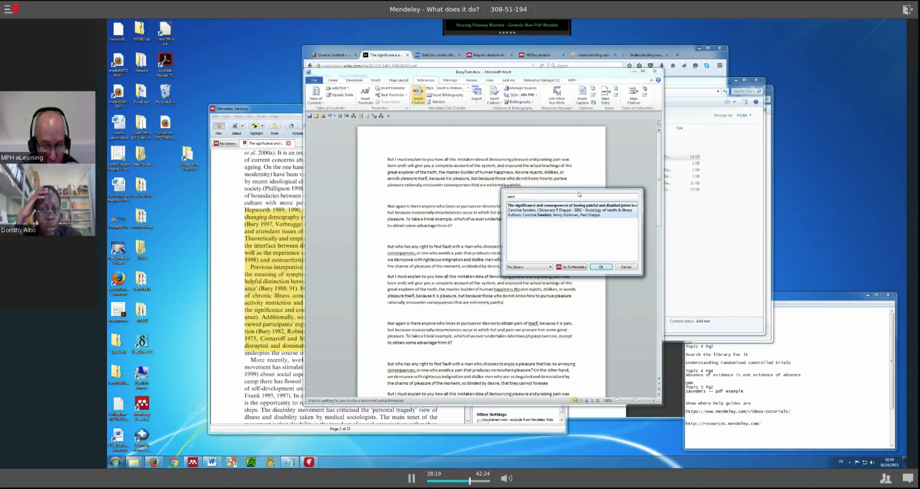
click(547, 211)
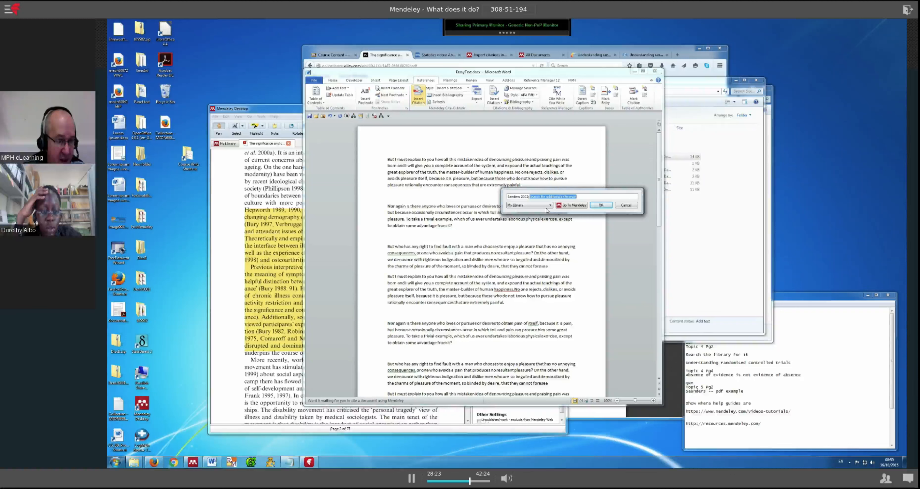
click(601, 205)
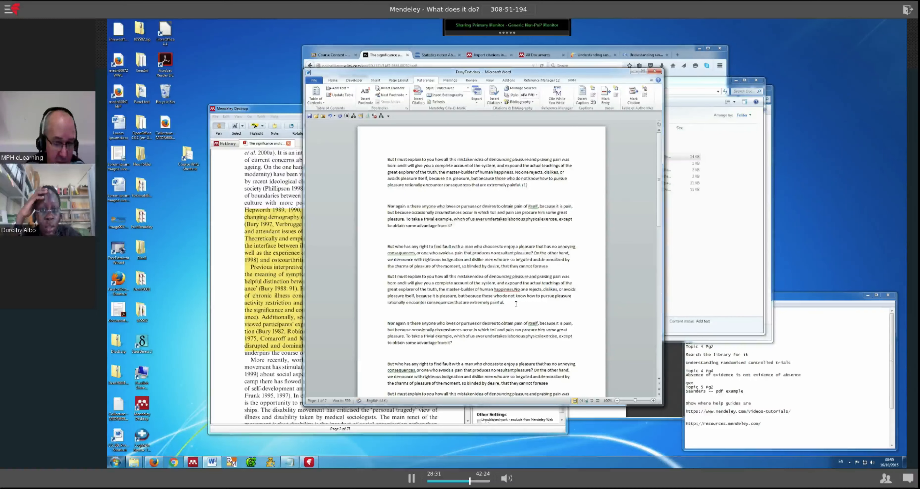
Cite "Absence of evidence is not evidence of absence", chosen in the Mendeley Desktop library, after the second paragraph ending in "extremely painful"
click(515, 303)
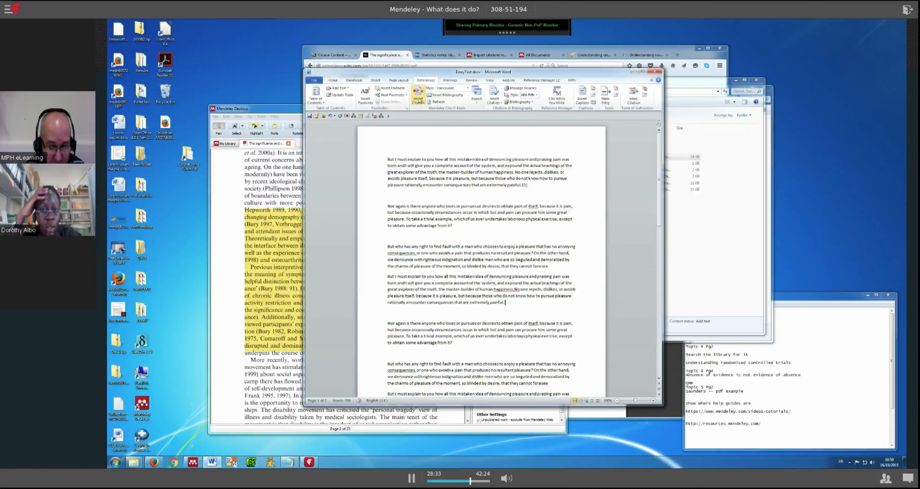
click(419, 99)
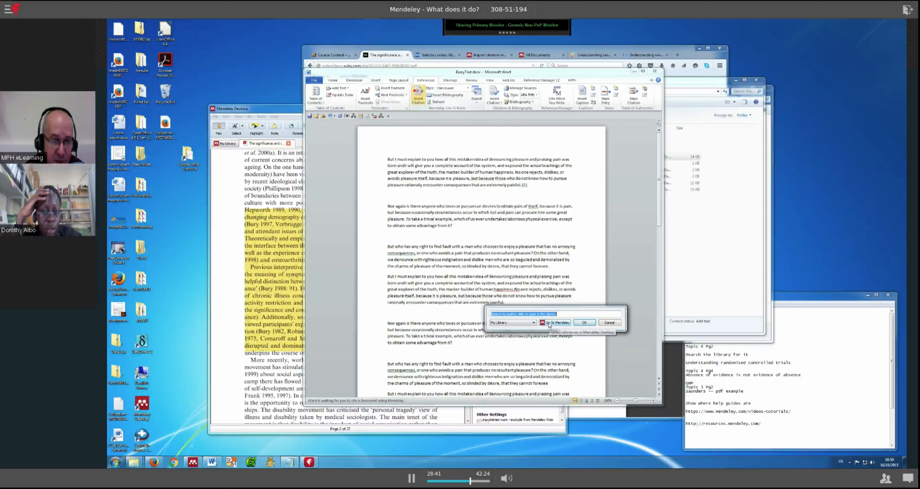
click(557, 322)
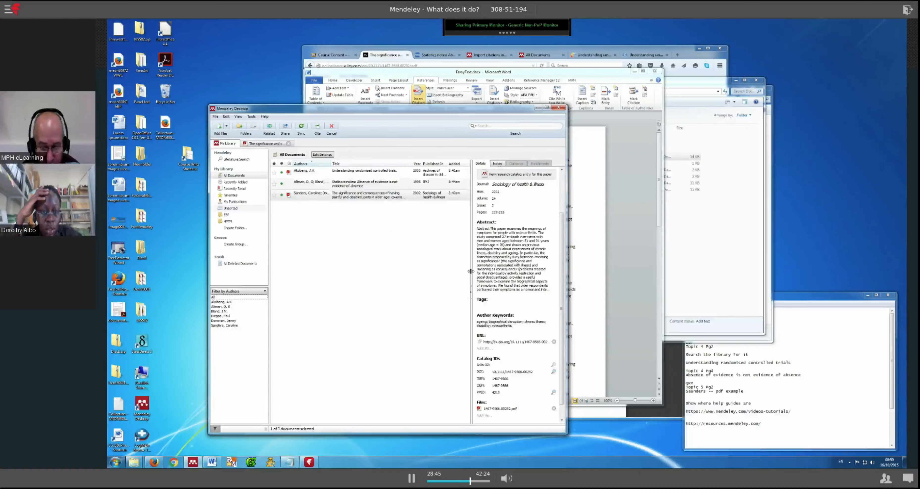
click(309, 184)
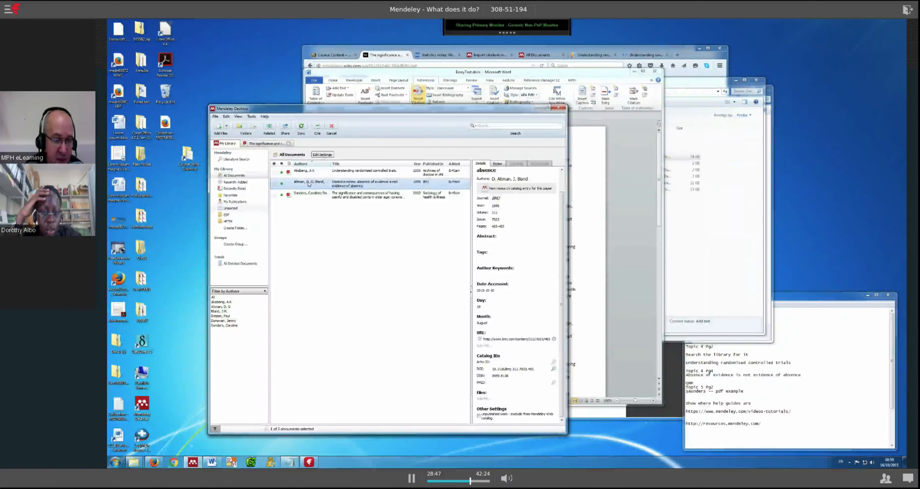
click(316, 127)
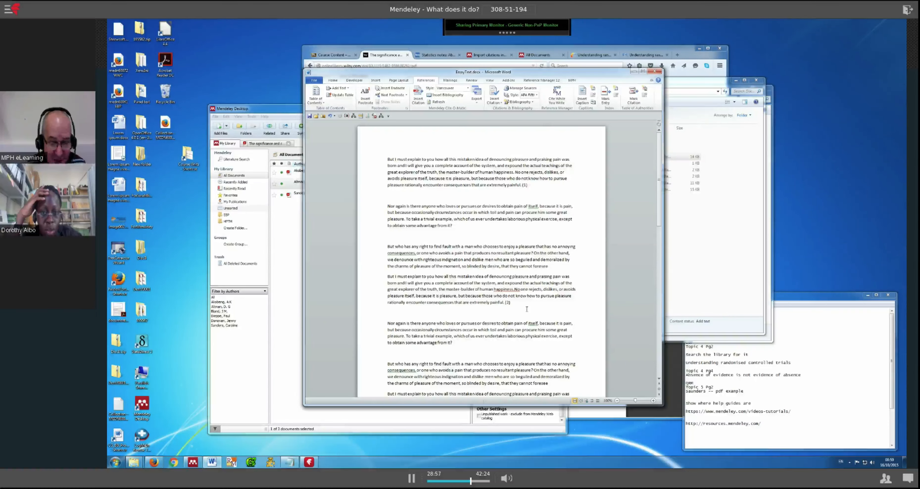
Cite "Understanding randomised controlled trials" from the Mendeley Desktop library at the end of the first page's last paragraph
scroll(541, 313, down, 2)
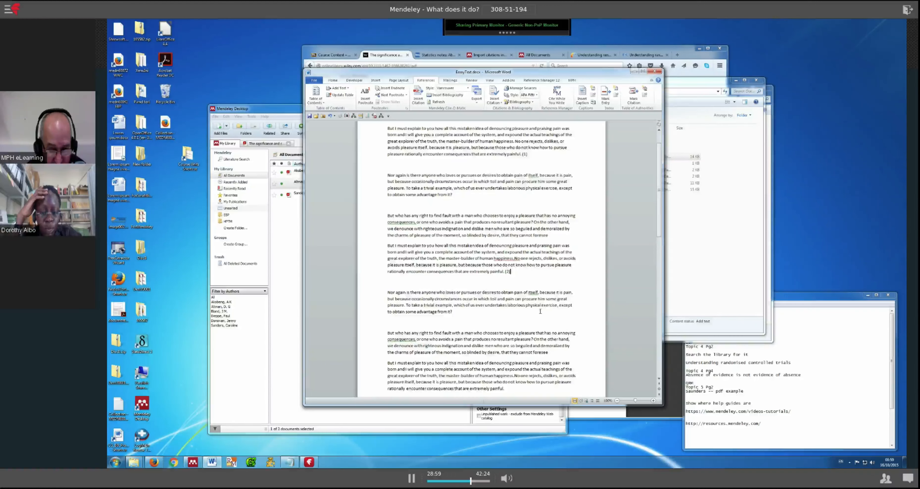
scroll(540, 311, down, 1)
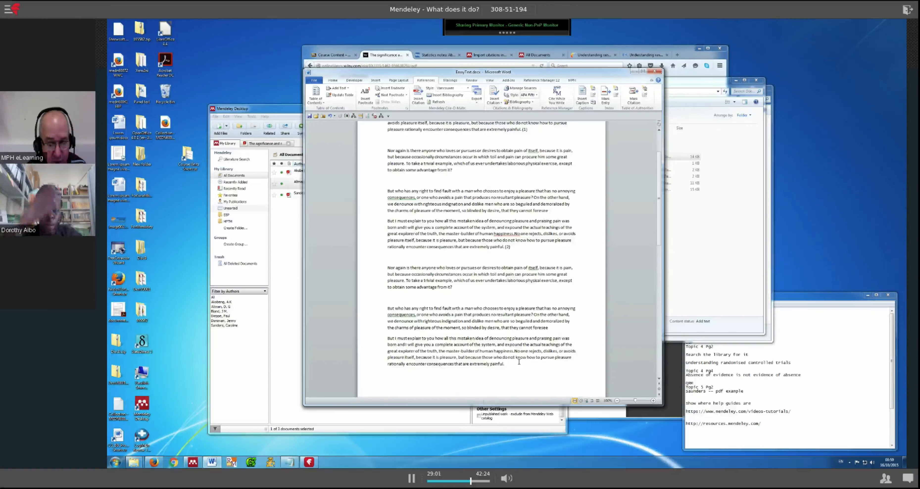
click(417, 94)
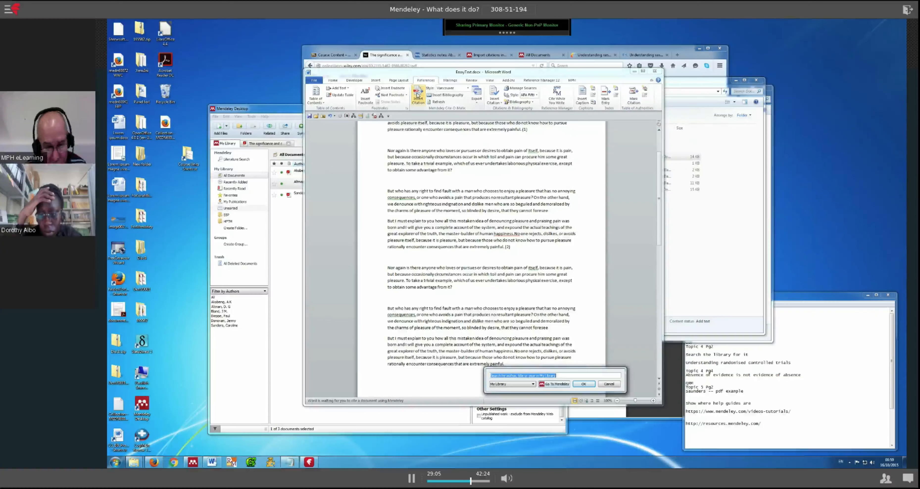
click(555, 384)
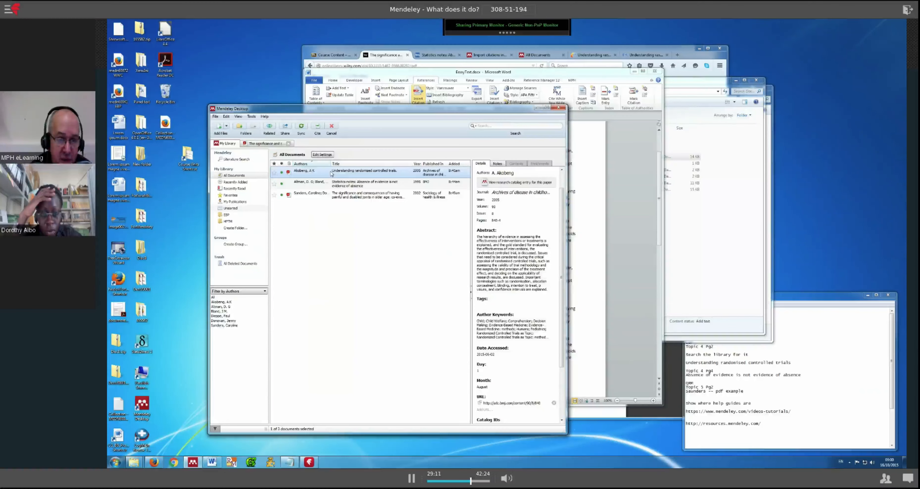
click(317, 127)
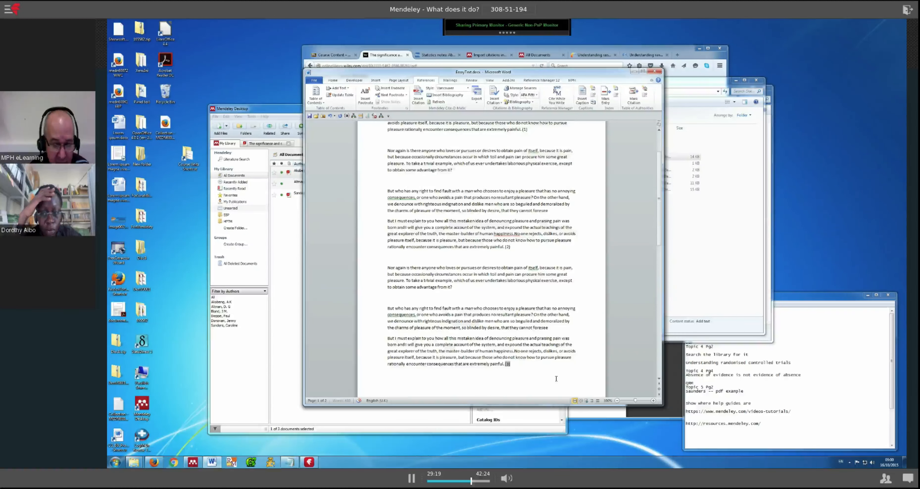
Insert the Mendeley bibliography at the very end of the essay, after the last paragraph
scroll(528, 336, down, 4)
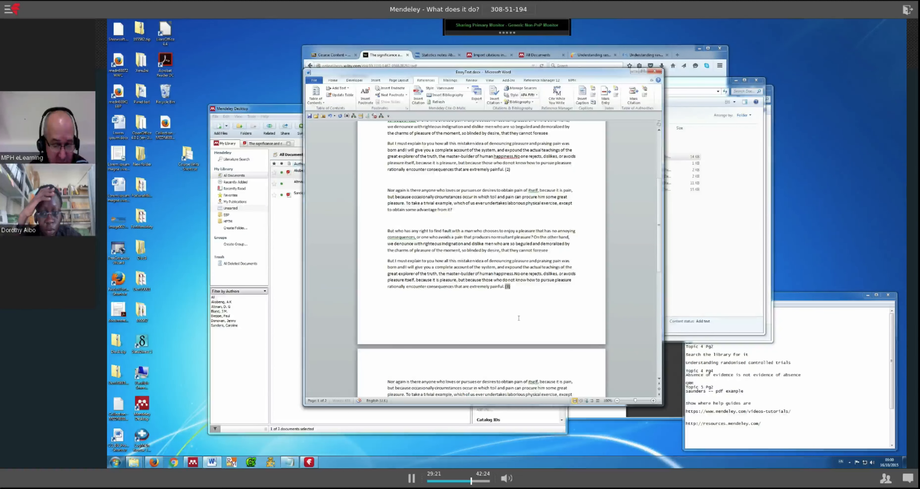
scroll(518, 318, down, 7)
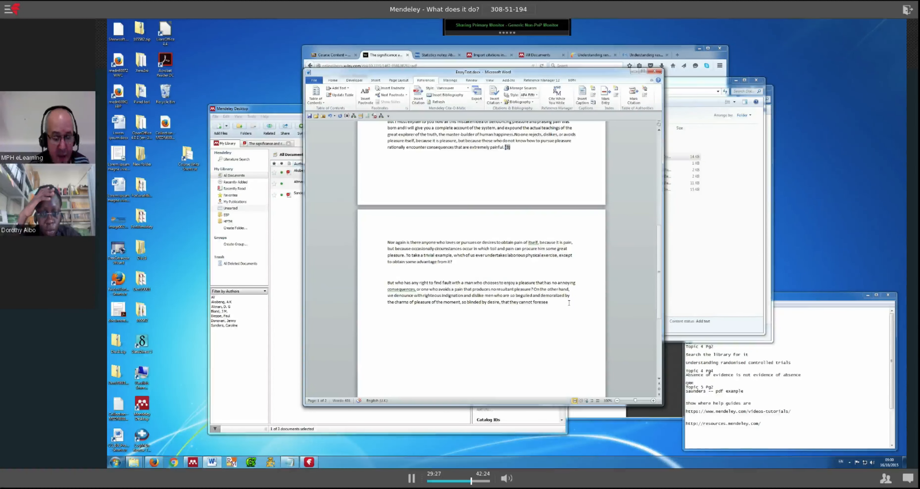
key(ctrl+End)
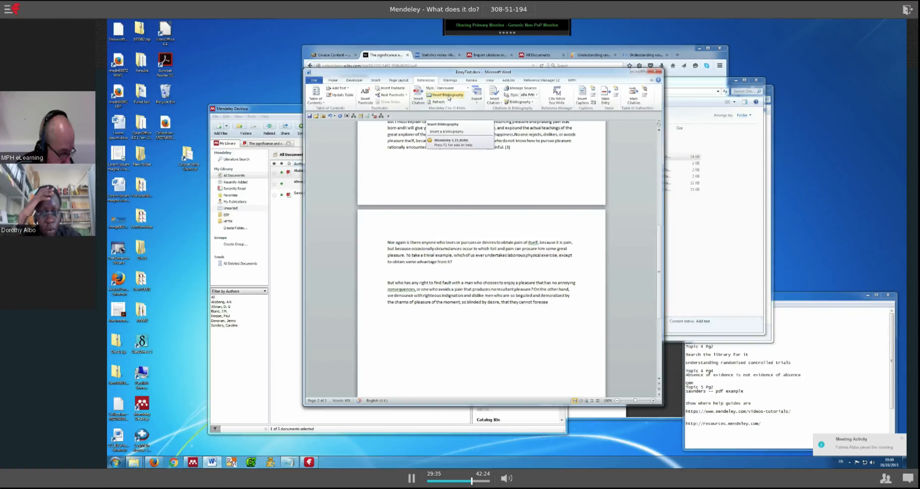
click(447, 96)
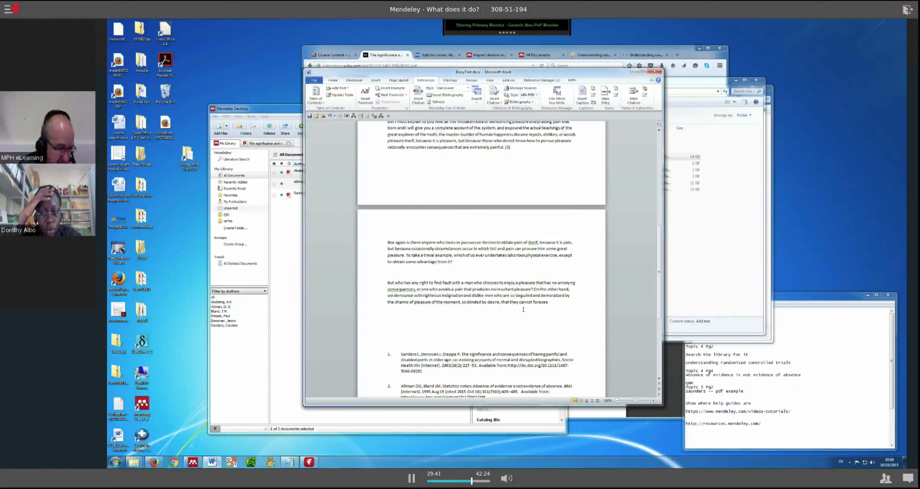
Add the heading "Bibliography" on the empty line above the reference list
scroll(523, 309, down, 3)
click(398, 273)
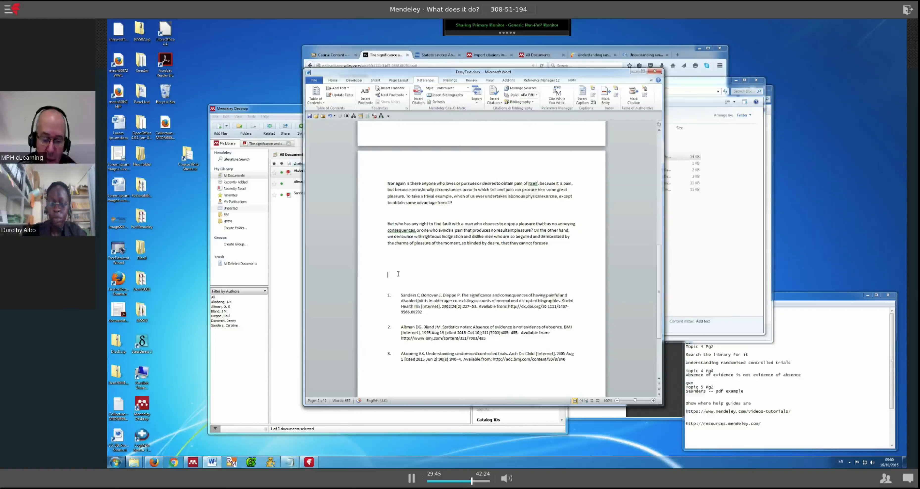
text(Bibliography)
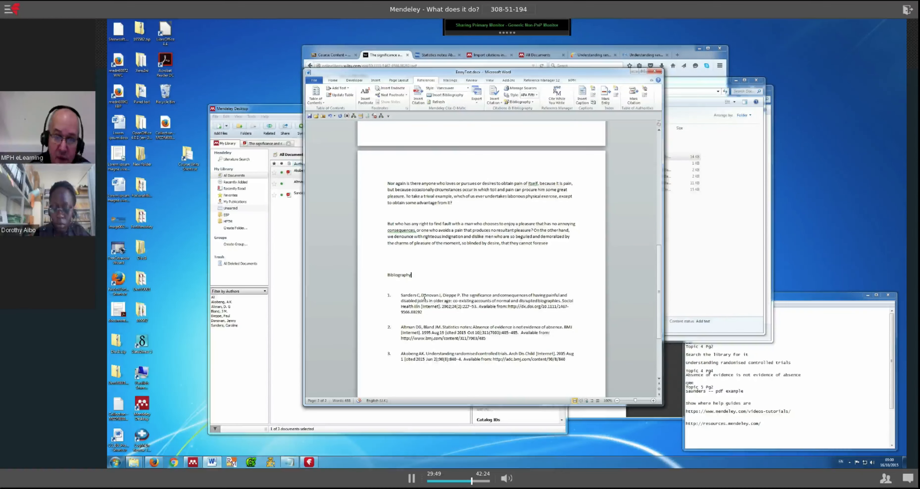
Change the citation style to Harvard Reference format 1 (author-date) and review the bibliography and in-text citations throughout the essay
scroll(424, 297, up, 3)
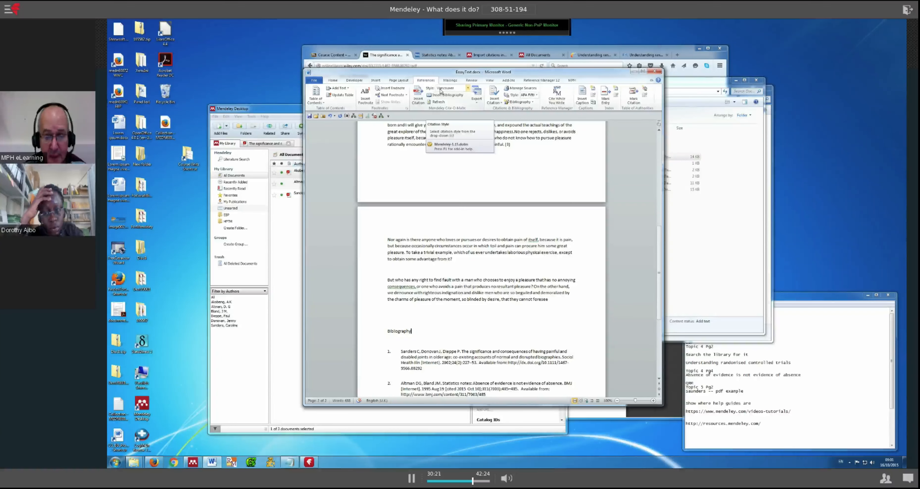
click(468, 89)
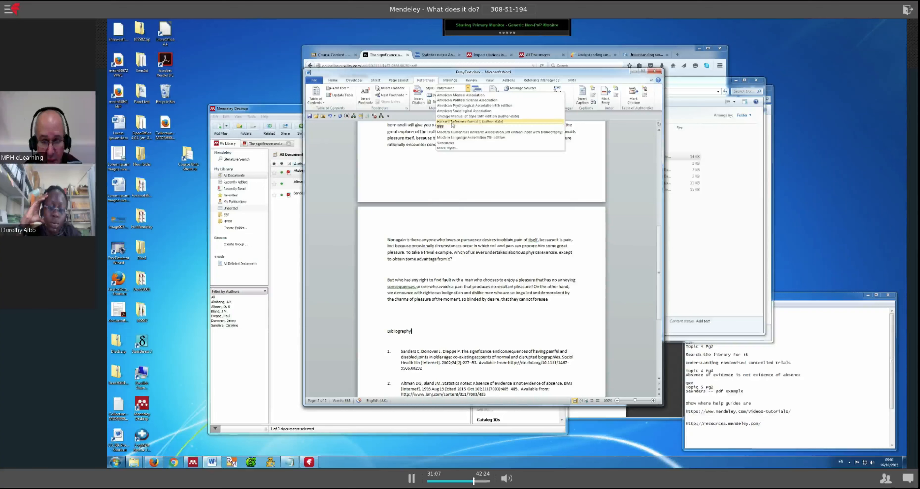
click(452, 122)
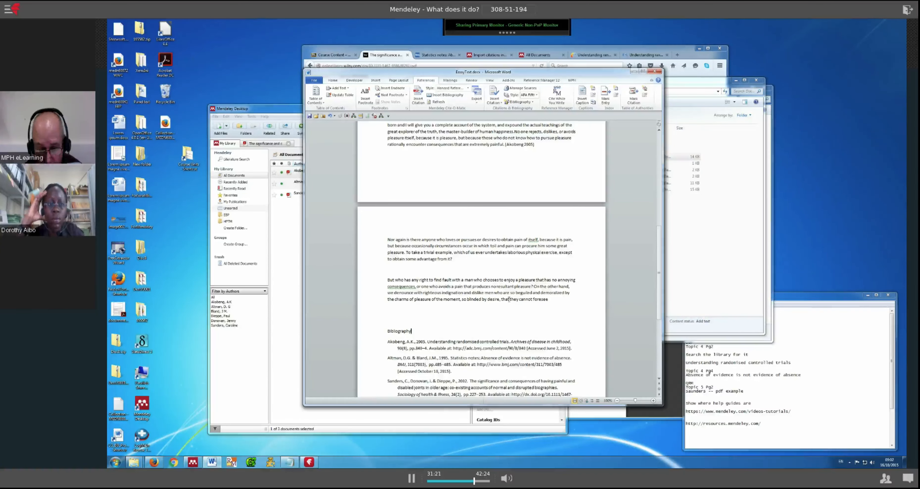
scroll(440, 307, down, 2)
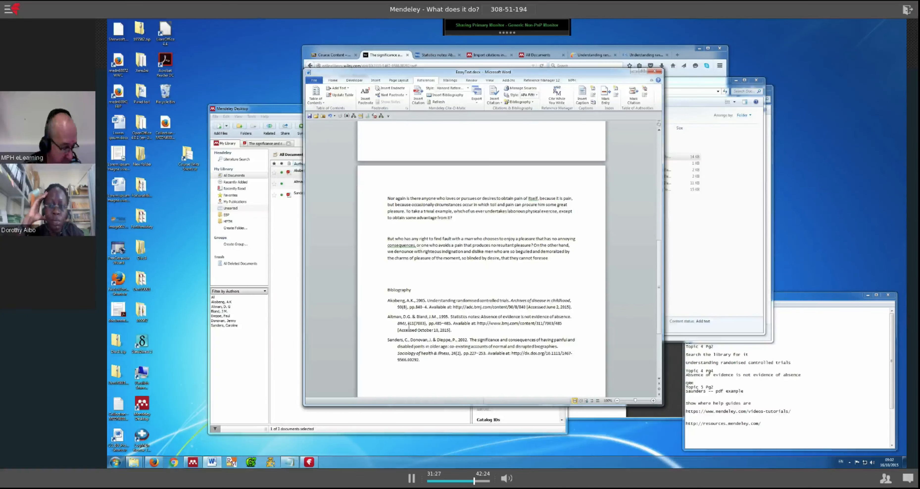
scroll(467, 281, up, 1)
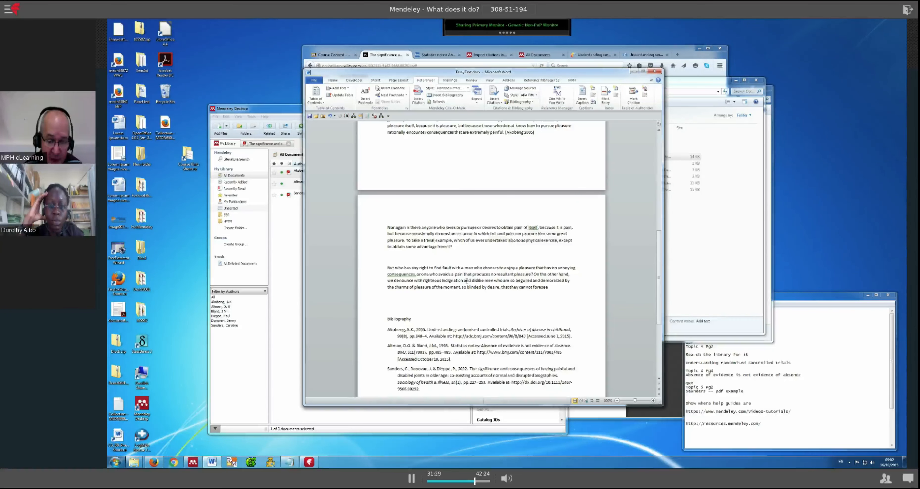
scroll(466, 281, up, 5)
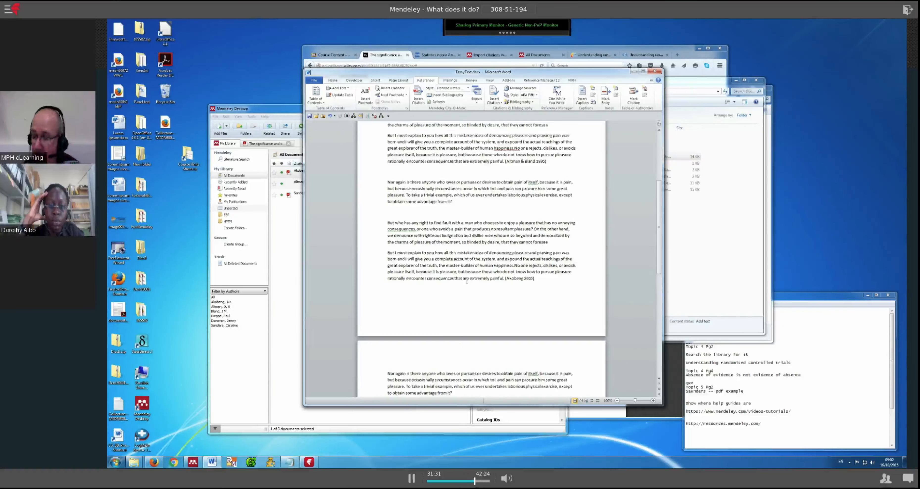
scroll(466, 280, up, 3)
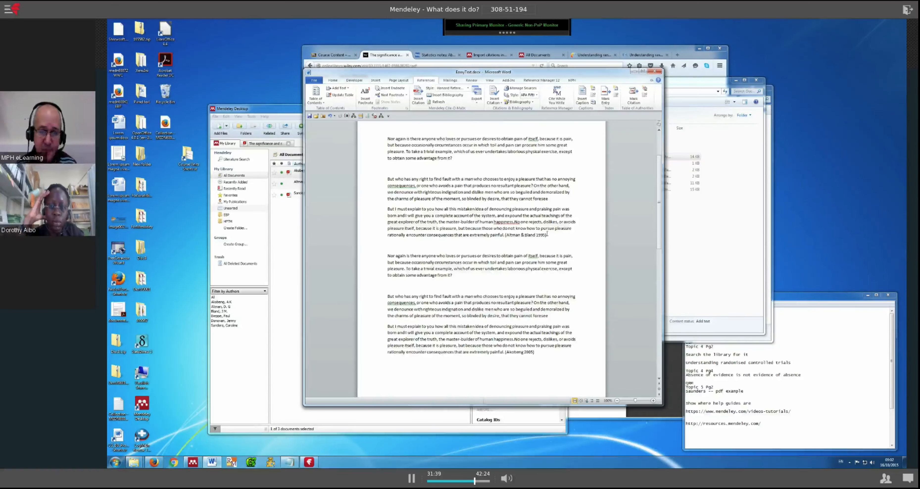
scroll(547, 233, up, 1)
scroll(546, 233, up, 1)
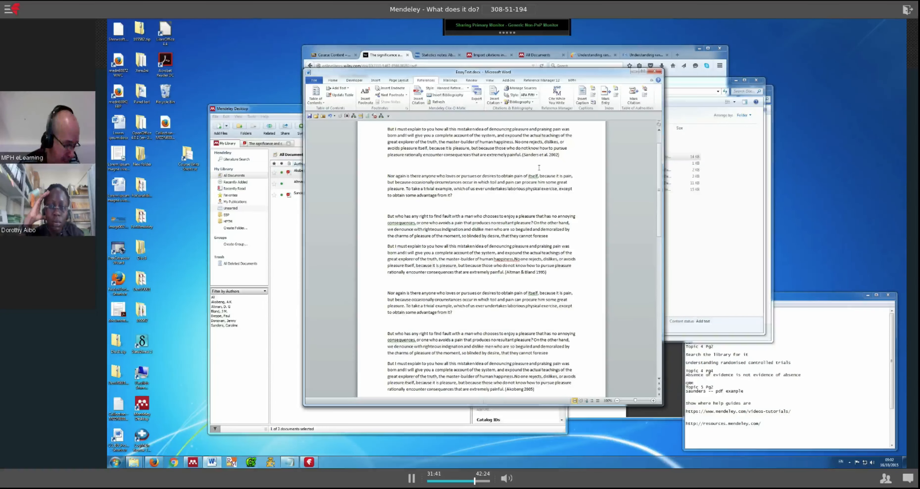
Cite "The significance and consequences of having painful and disabled joints in older age" at the end of the second page's first paragraph
scroll(559, 154, down, 1)
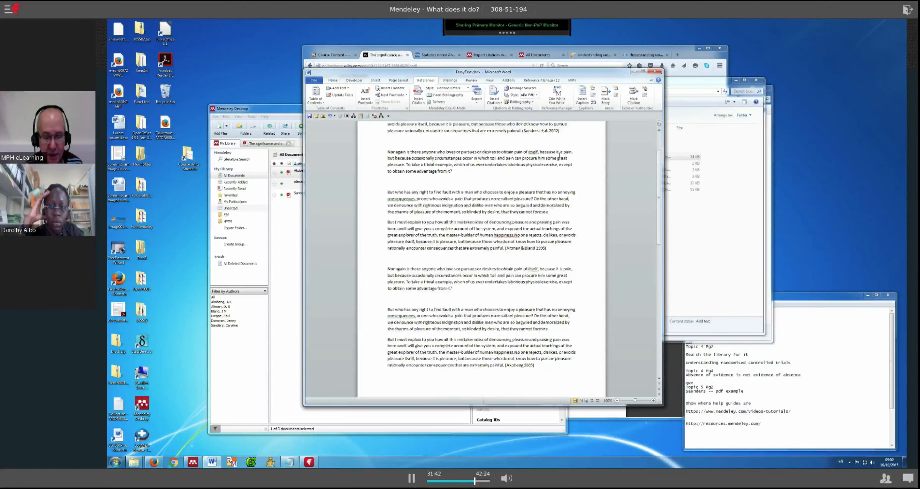
scroll(559, 153, down, 4)
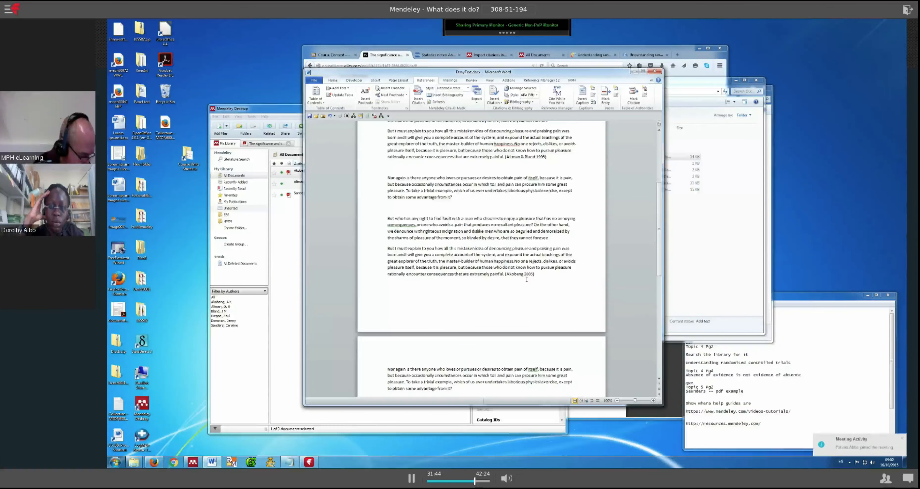
scroll(468, 302, down, 4)
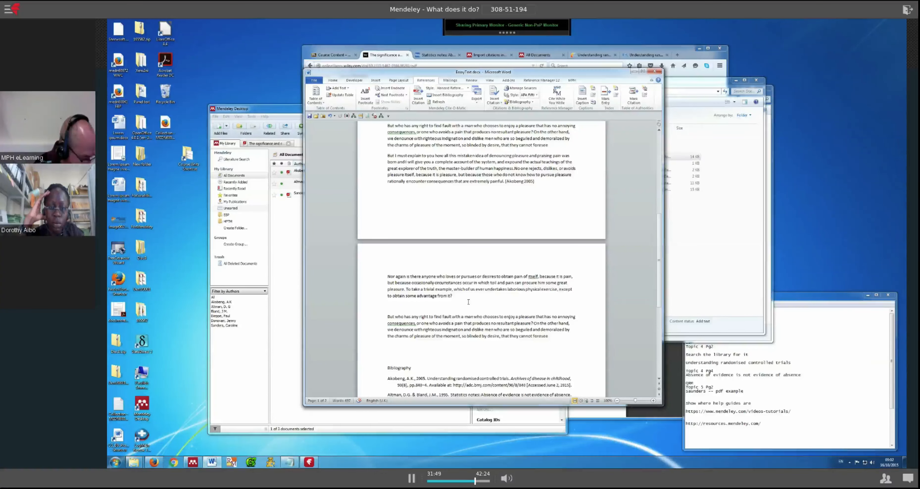
scroll(468, 302, down, 5)
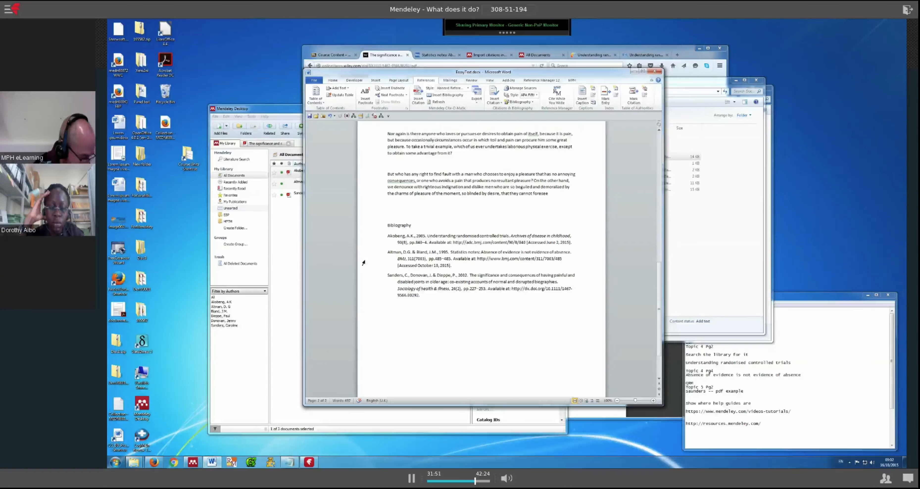
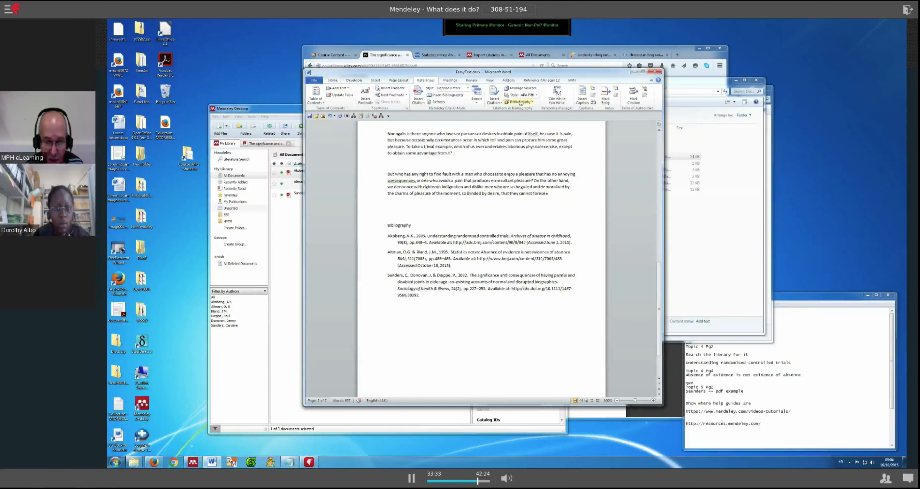
click(419, 94)
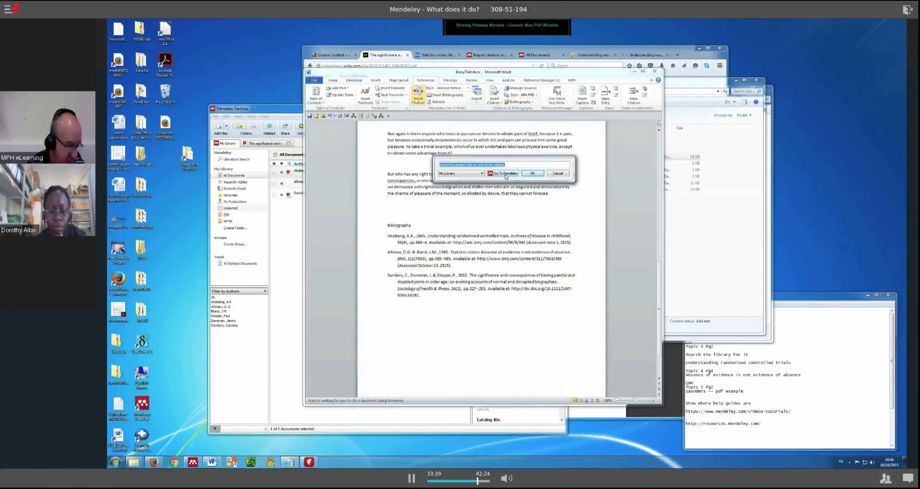
text(san)
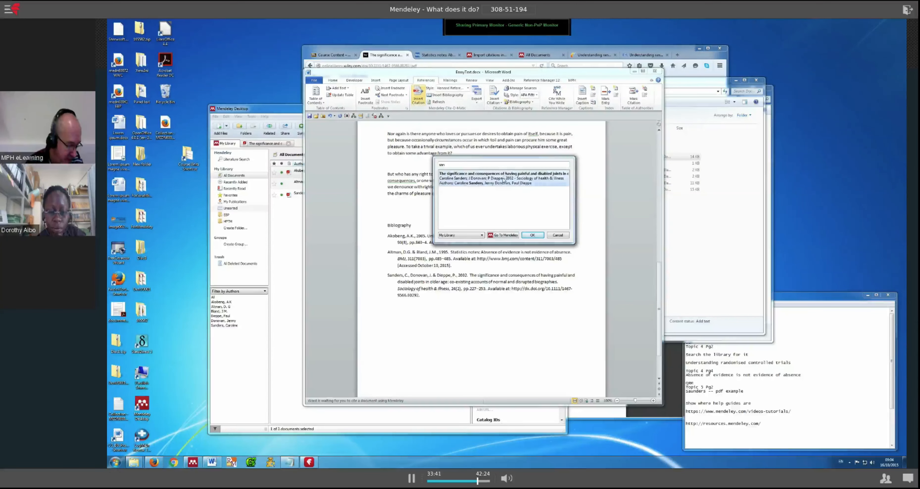
click(504, 177)
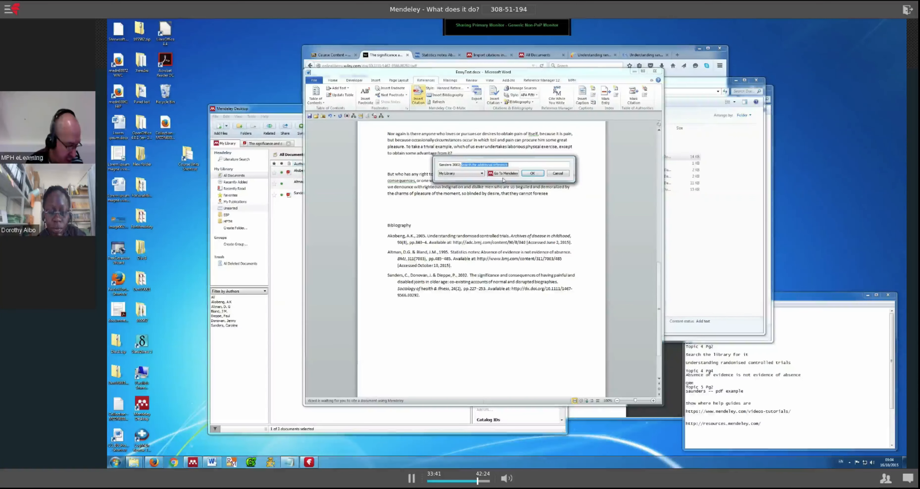
click(536, 173)
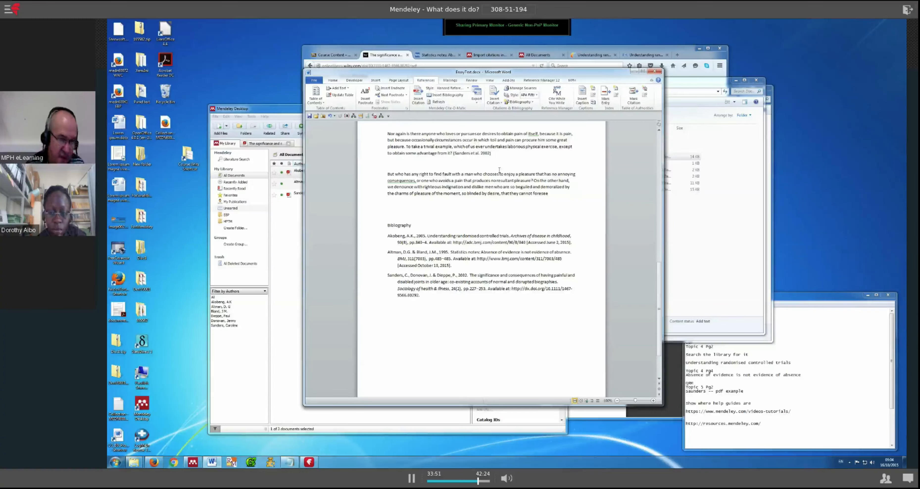
Compare the new citation with the earlier in-text citations on the first page and with the bibliography entries
scroll(493, 161, up, 5)
scroll(499, 170, up, 10)
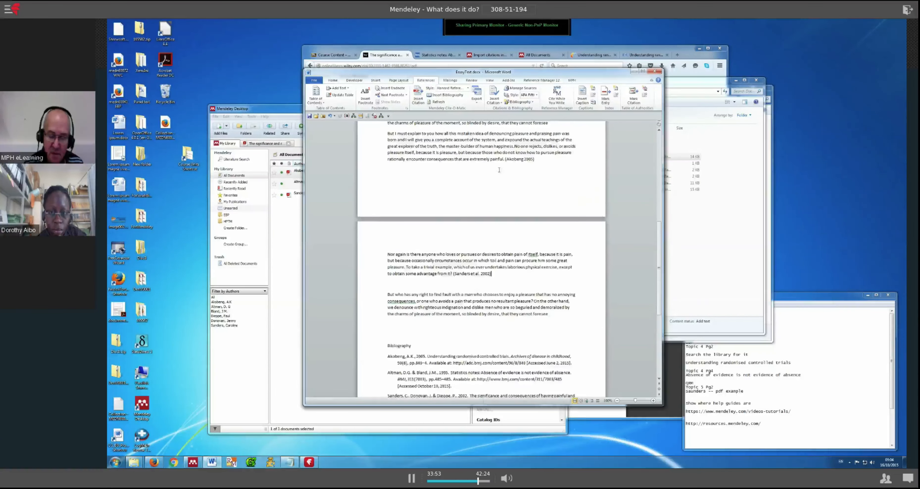
scroll(499, 170, up, 4)
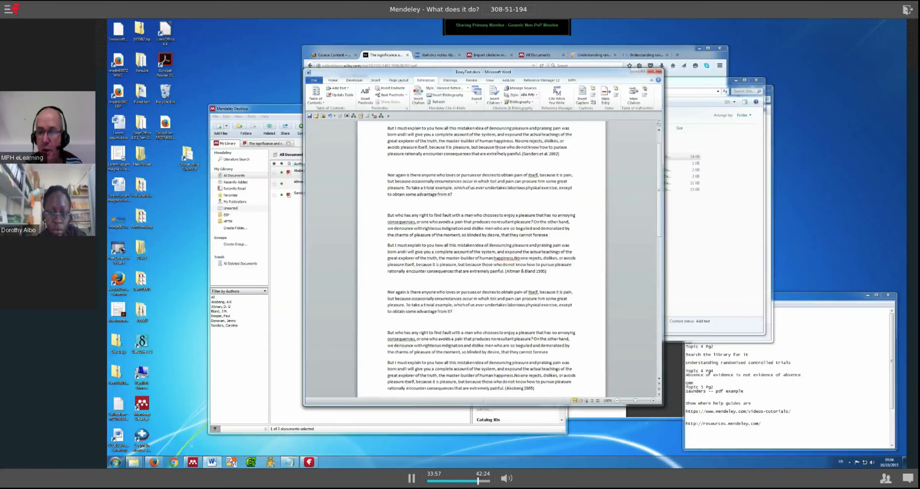
scroll(474, 152, down, 12)
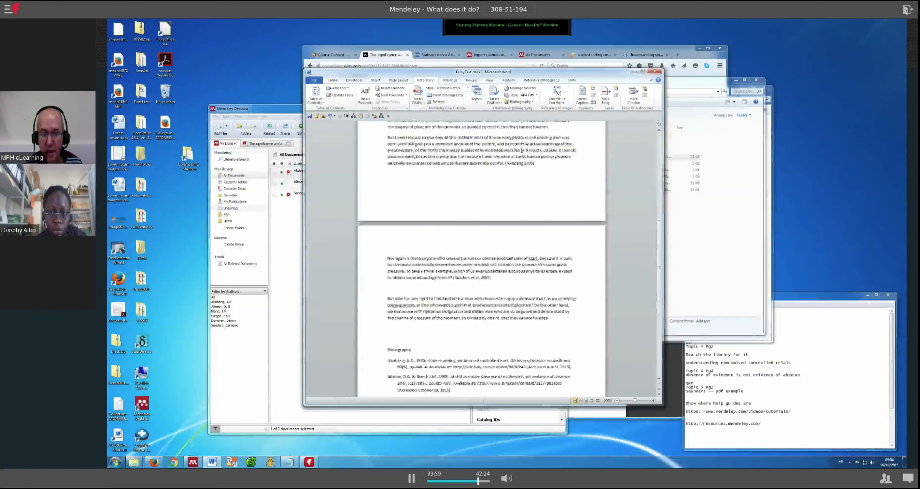
scroll(521, 150, down, 4)
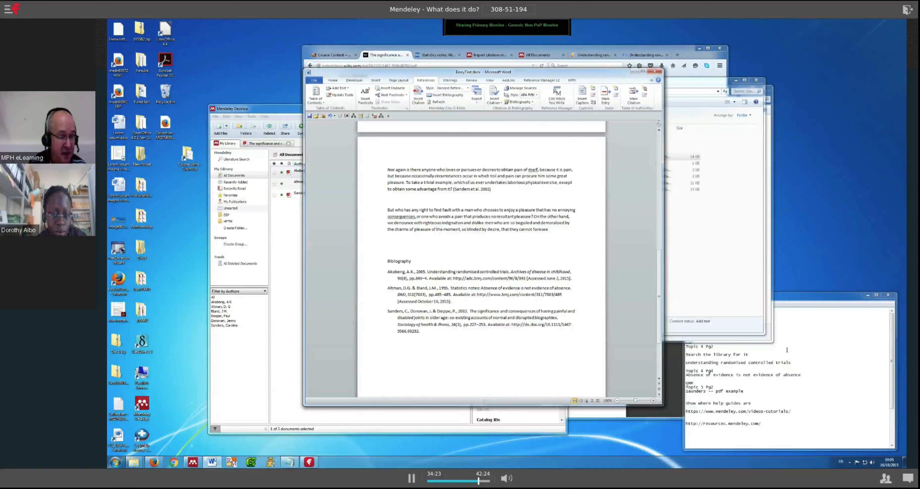
Switch to the browser, open My Library on the Mendeley website, and compare its document list with the one in Mendeley Desktop
click(686, 48)
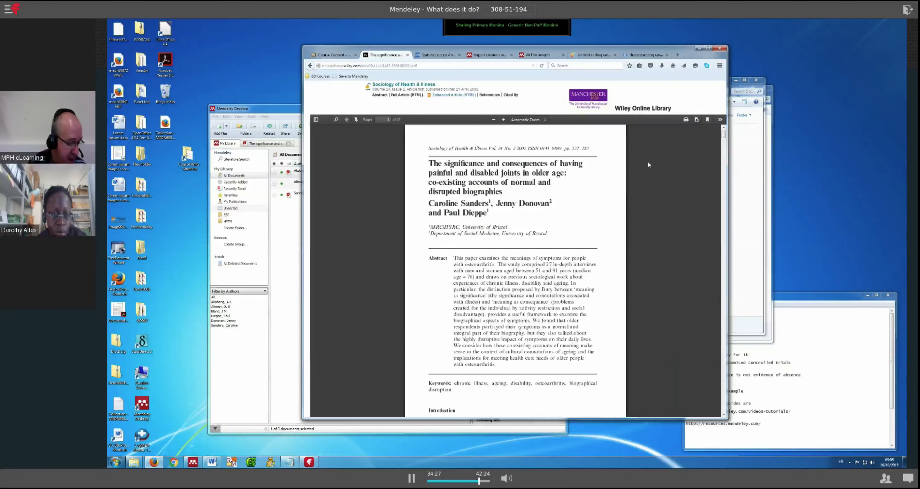
click(487, 55)
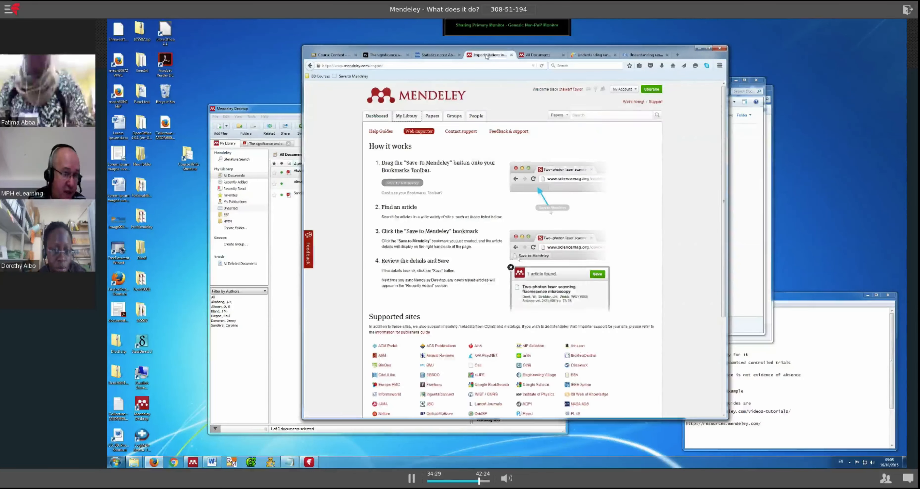
click(408, 117)
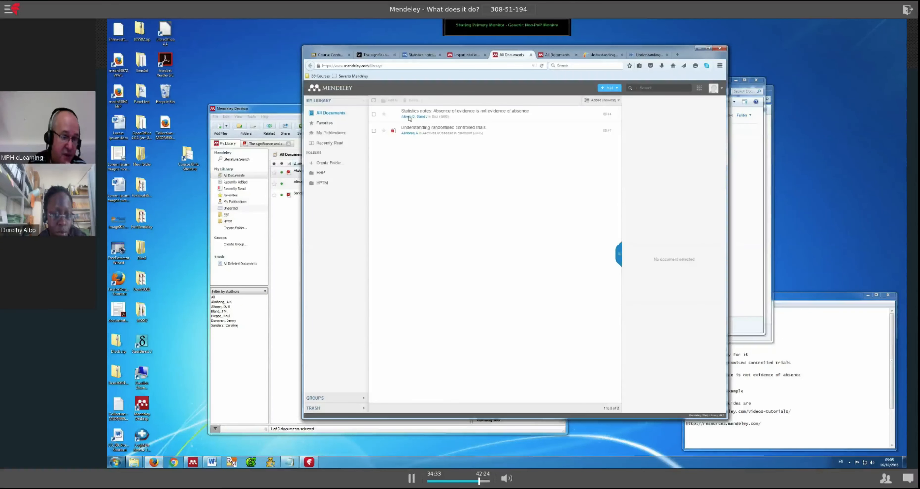
click(466, 56)
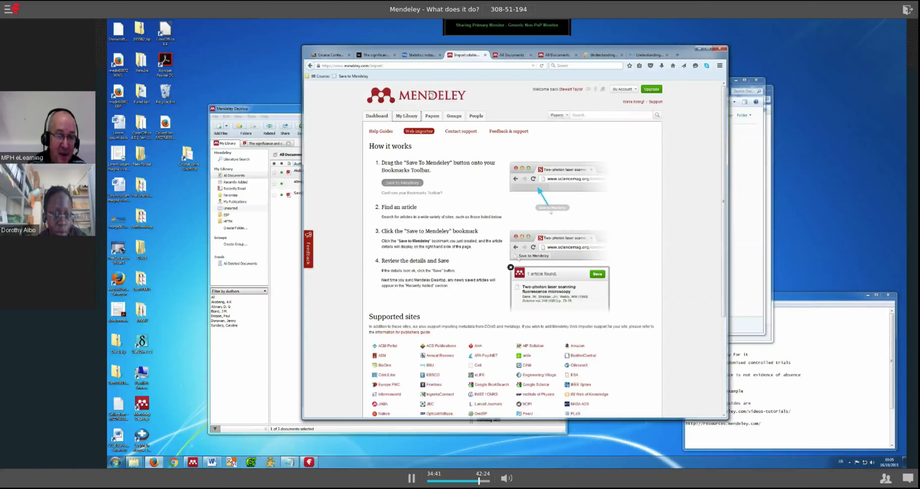
click(286, 246)
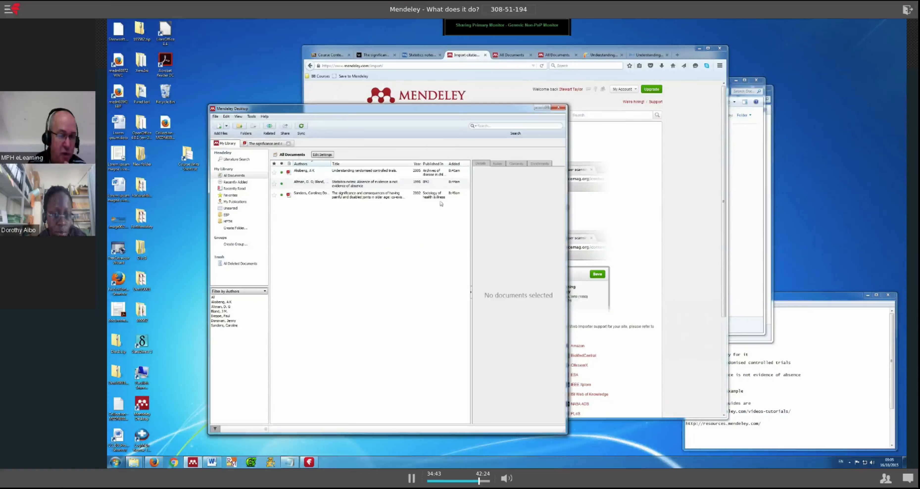
click(616, 107)
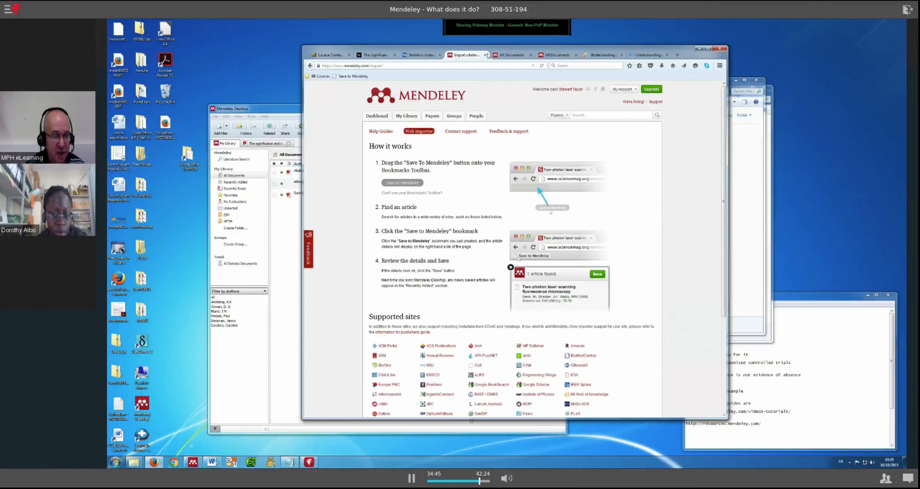
click(507, 56)
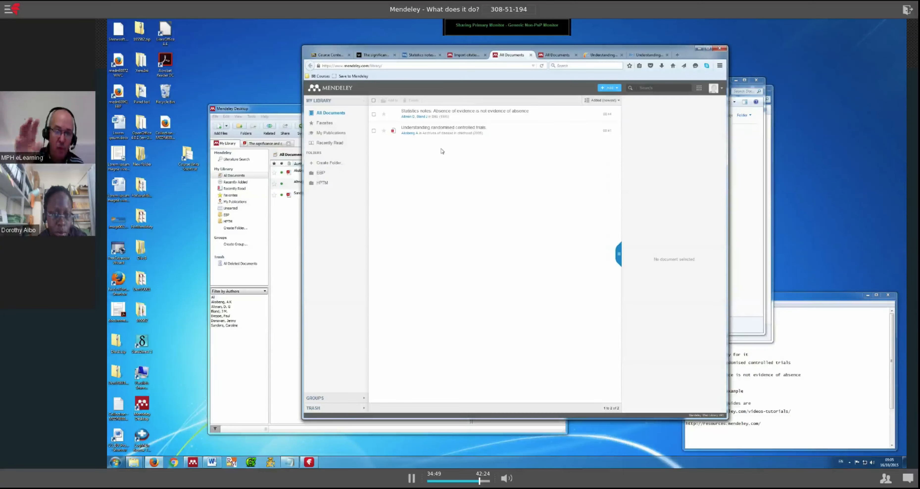
Sync the Mendeley Desktop library with the online account and reload All Documents in the web library
click(286, 241)
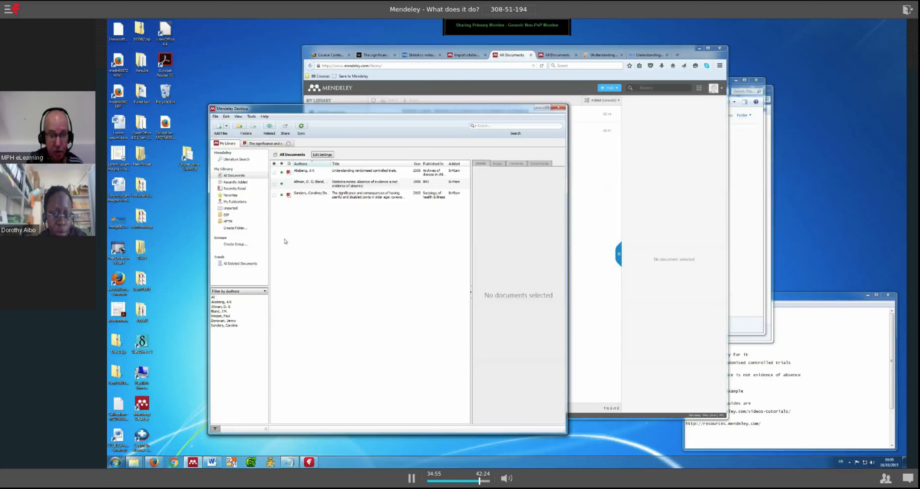
click(301, 127)
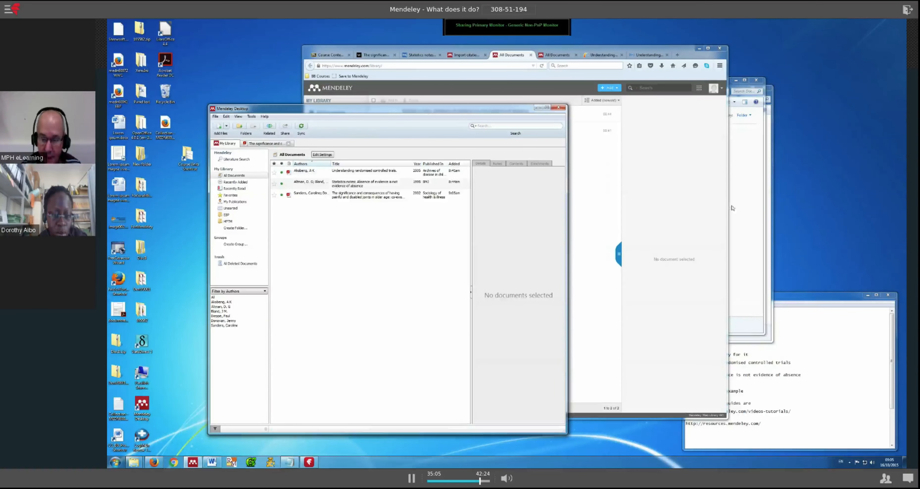
click(661, 202)
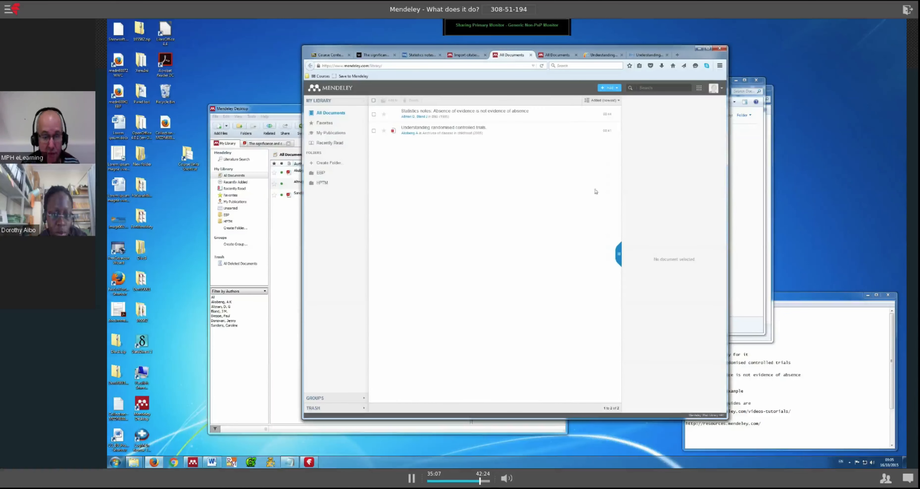
click(334, 113)
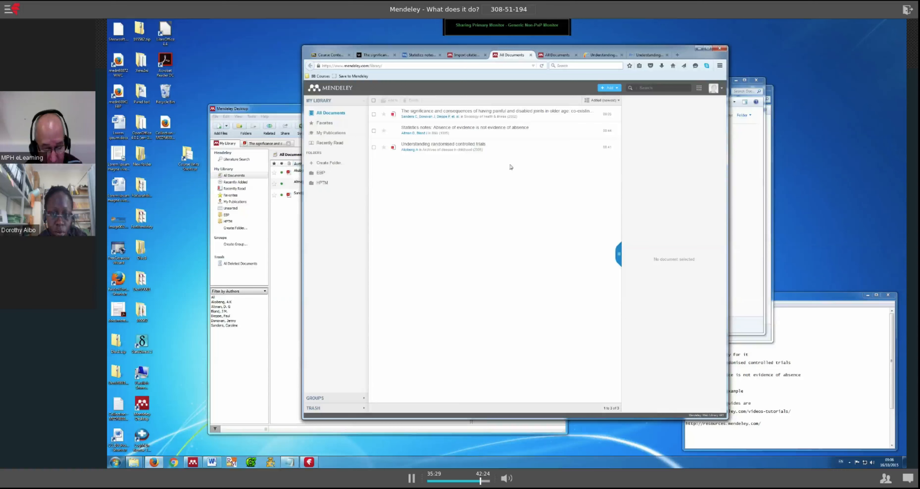
Locate the Help Guides among the support links at the end of Mendeley's web importer page
click(462, 58)
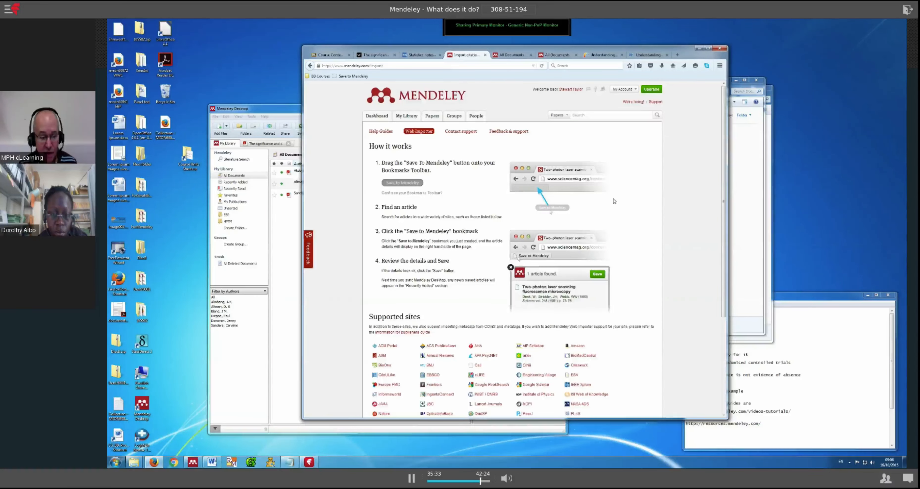
scroll(615, 200, down, 5)
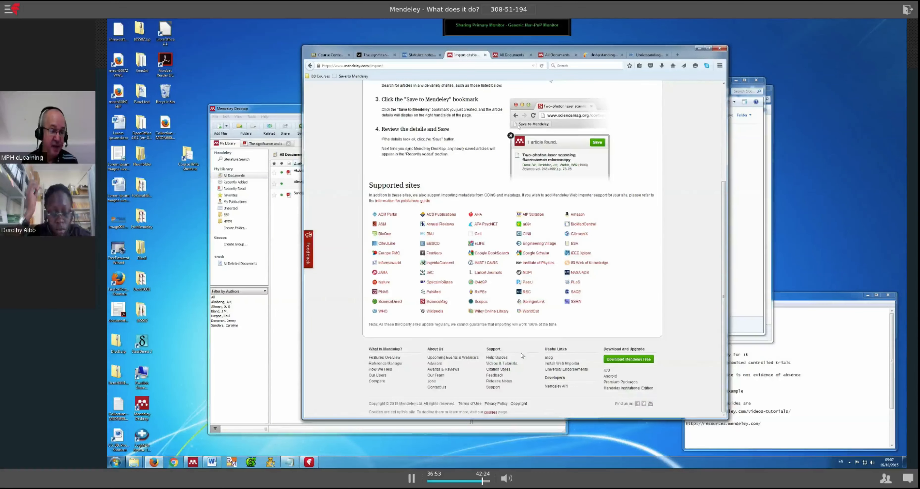
click(490, 358)
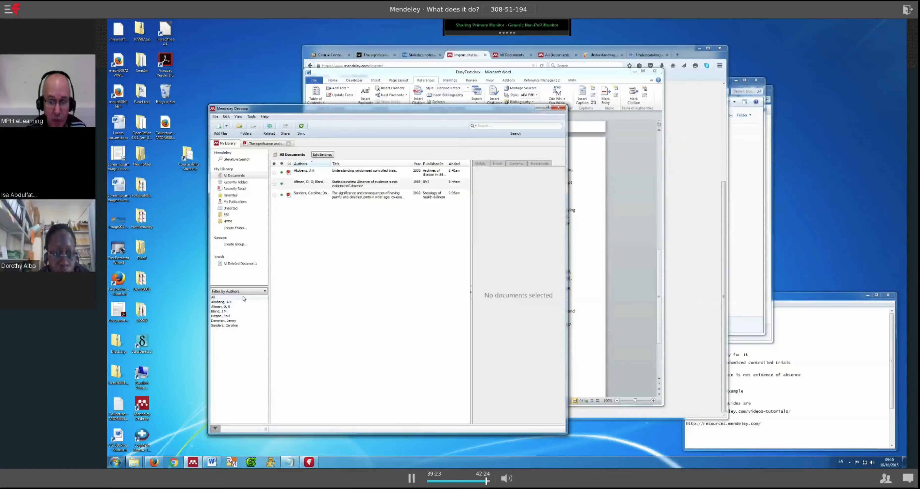
Check the MS Word Plugin install options in Mendeley Desktop and return to the essay in Word
click(252, 117)
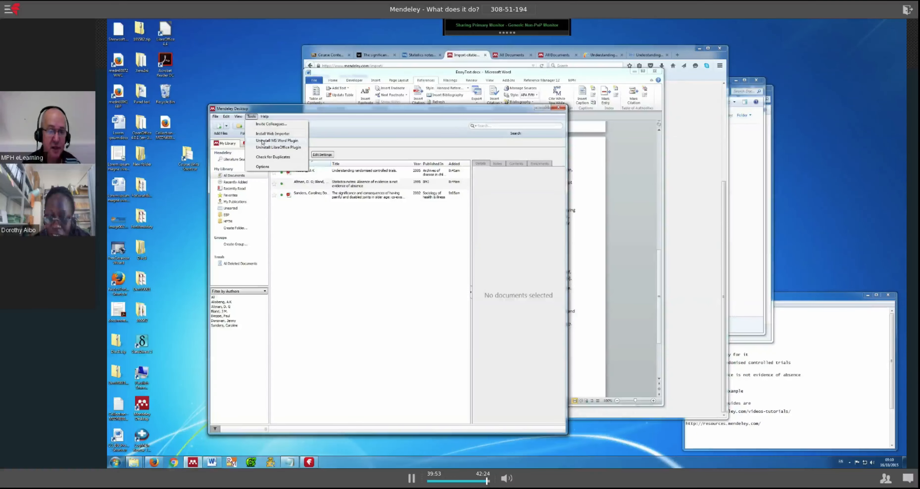
click(609, 213)
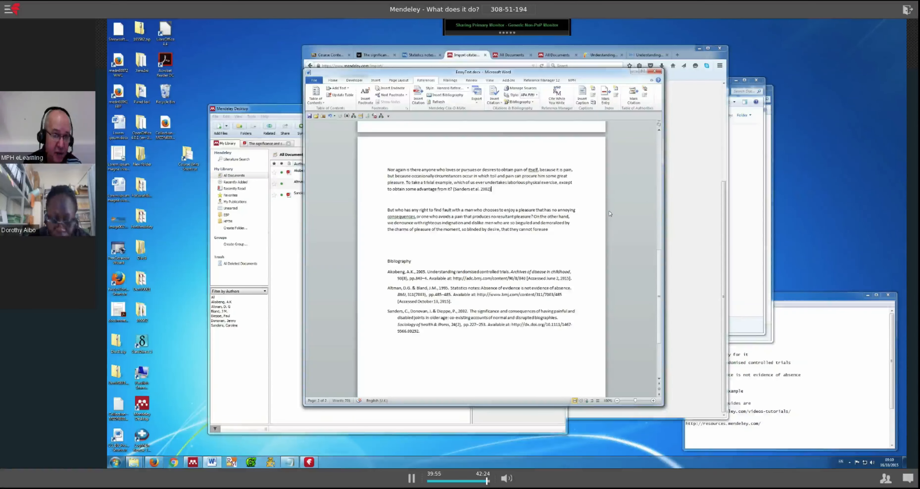